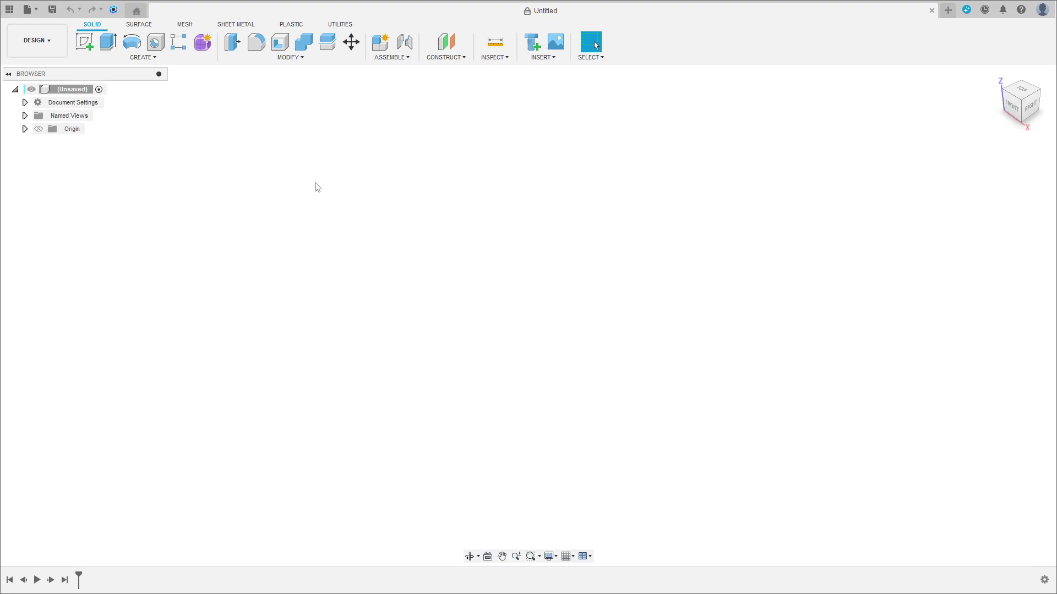
Sketch on the horizontal plane two concentric circles at the origin, Ø50 and Ø30.
click(85, 41)
click(593, 325)
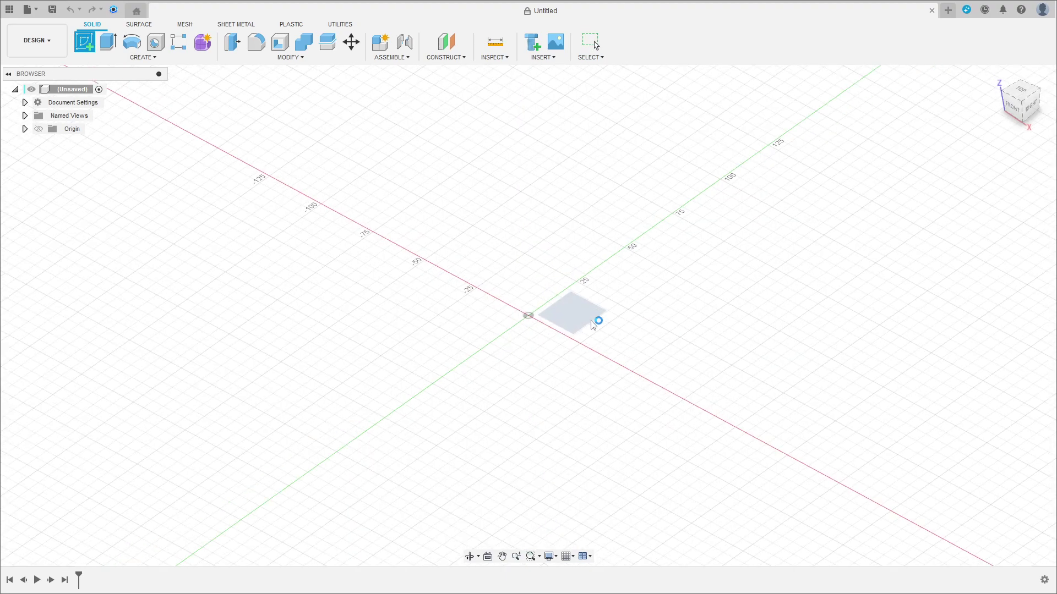
click(131, 42)
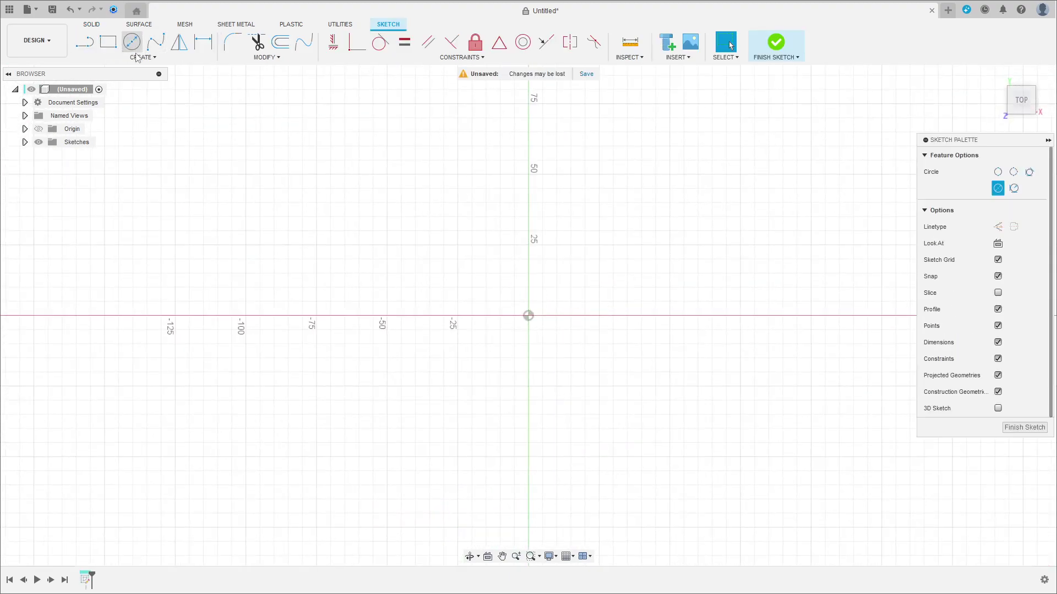
click(527, 316)
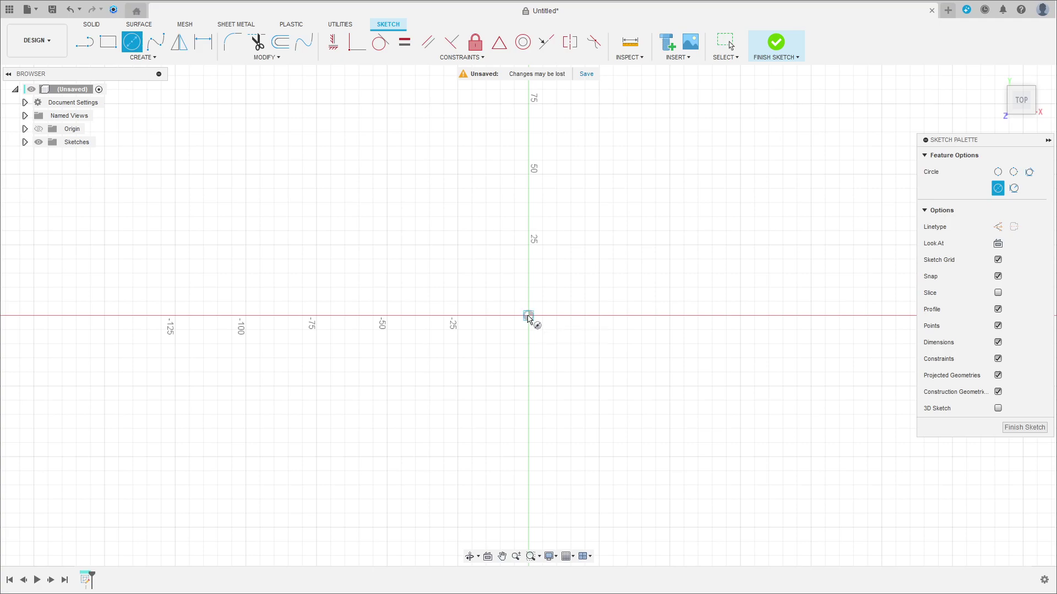
text(50)
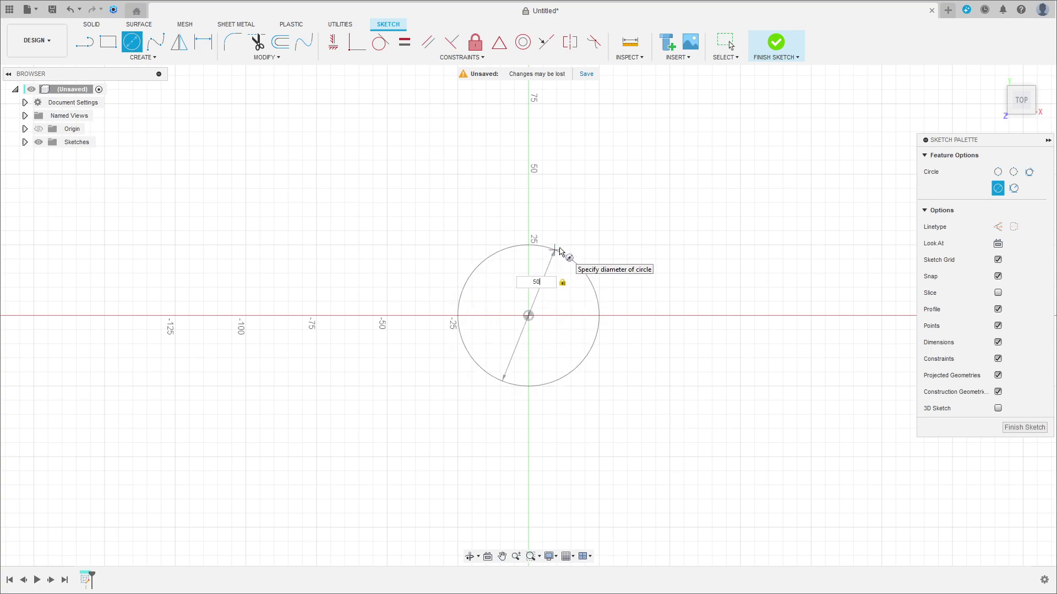
key(Return)
click(528, 316)
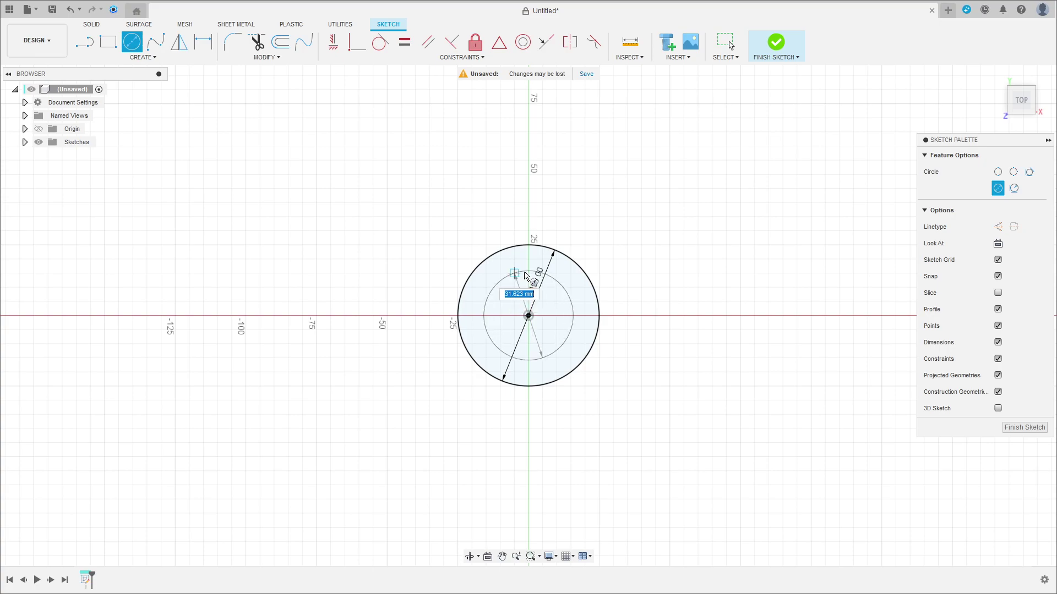
key(Return)
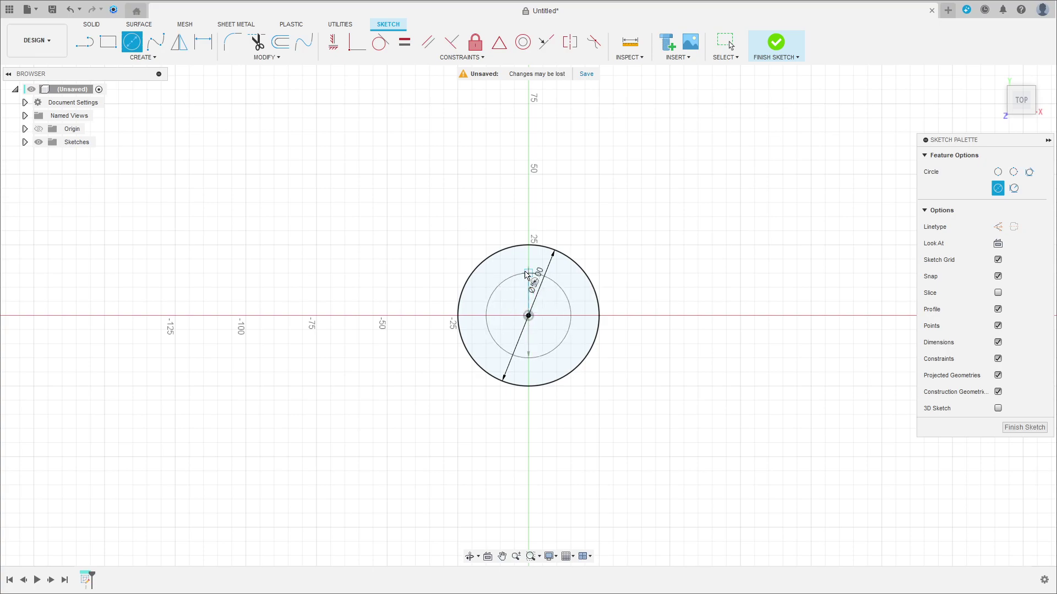
key(Escape)
Move the Ø50.00 and Ø30.00 dimension labels clear of the circles.
drag(546, 275, 645, 217)
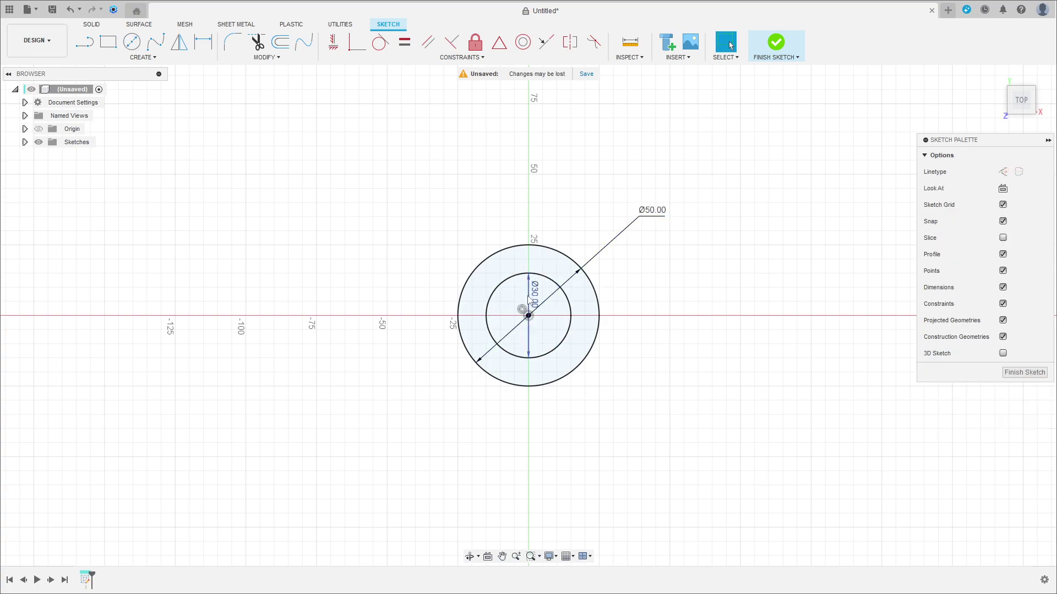
drag(534, 295, 488, 213)
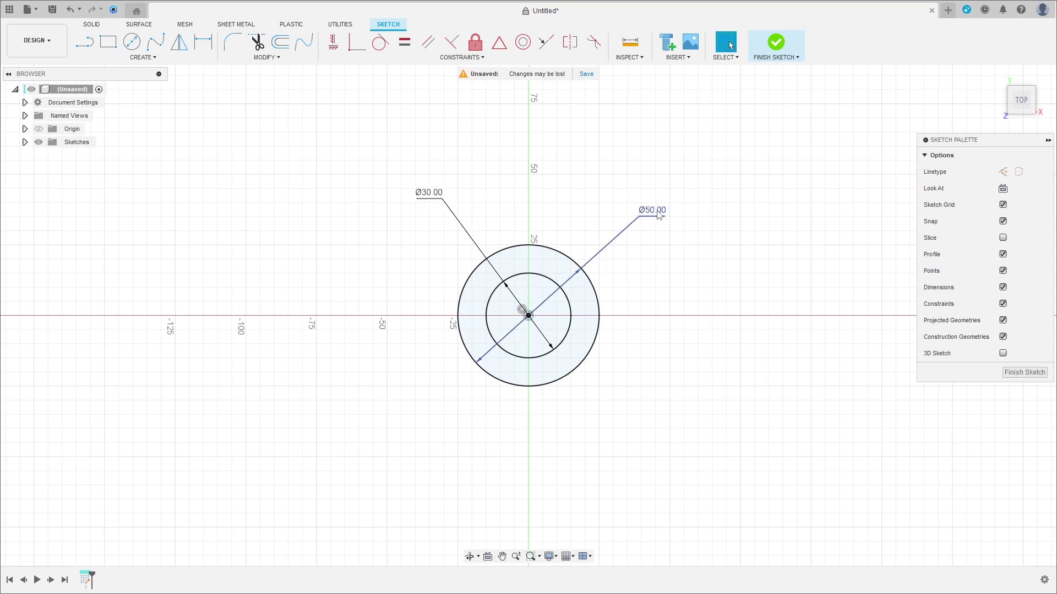
drag(656, 215, 408, 223)
click(85, 50)
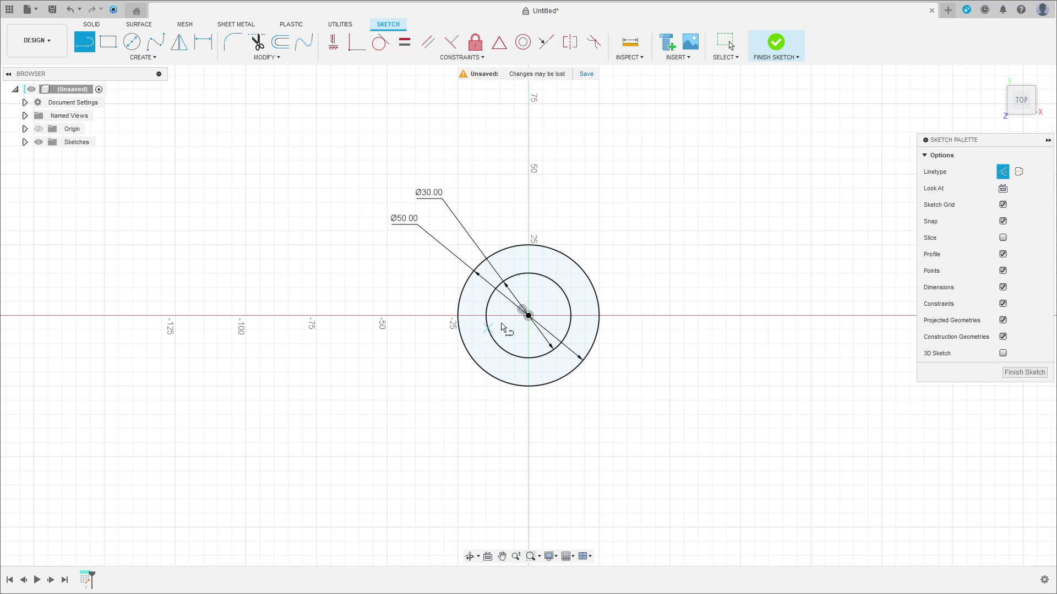
Draw a construction line from the centre left to the outer circle's edge.
click(528, 315)
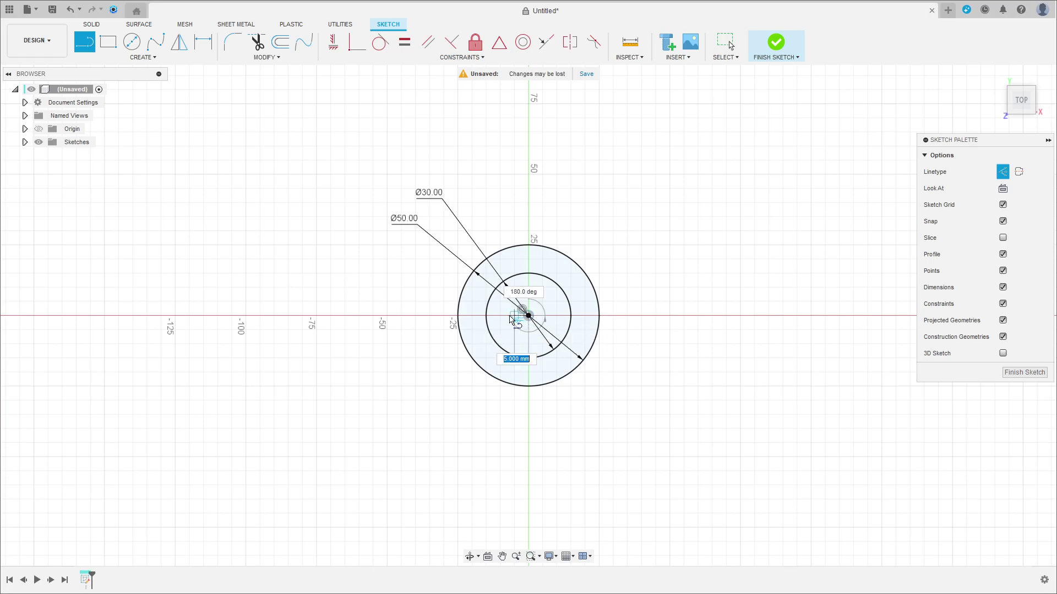
click(461, 316)
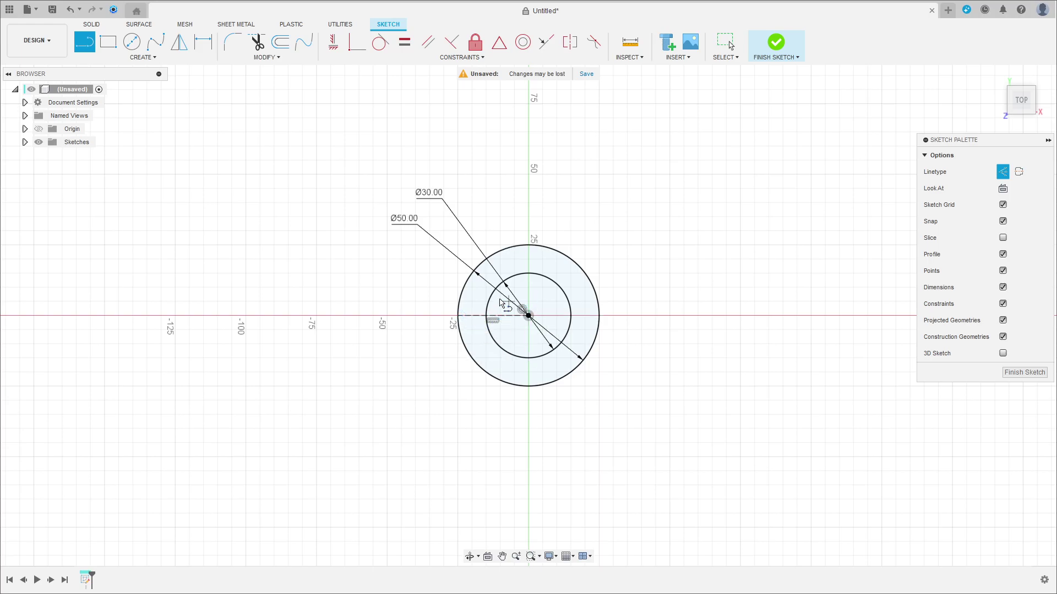
scroll(501, 303, up, 3)
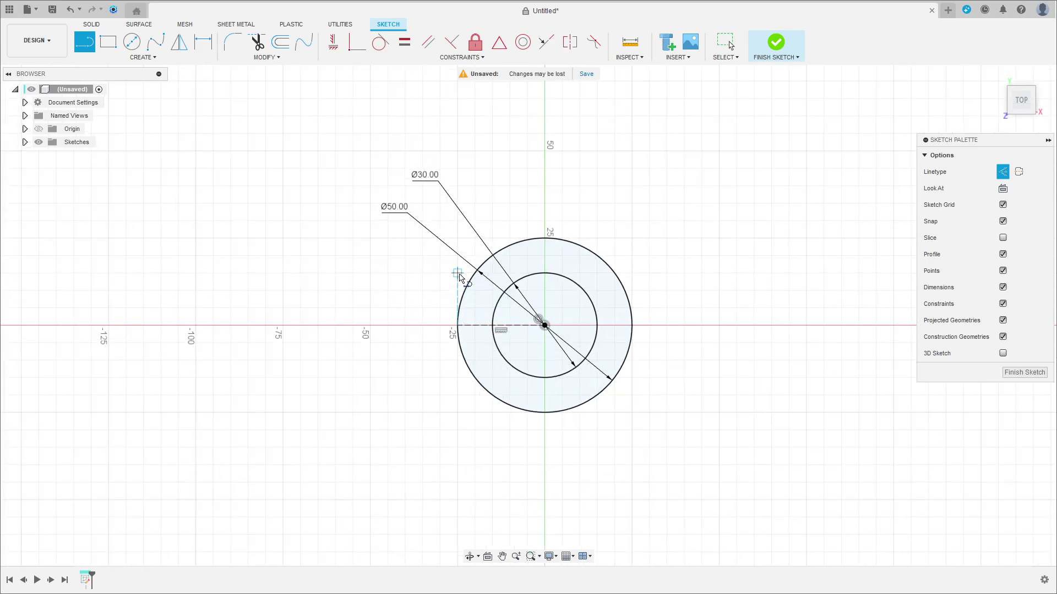
Draw a solid centre-point rectangle centred where the line meets the inner circle.
click(109, 49)
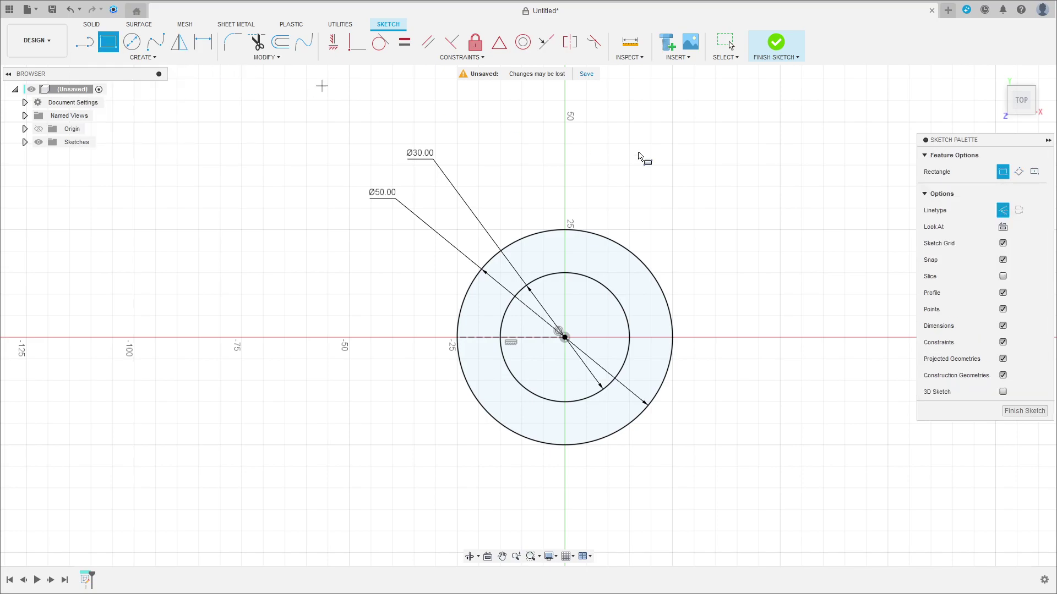
click(1036, 172)
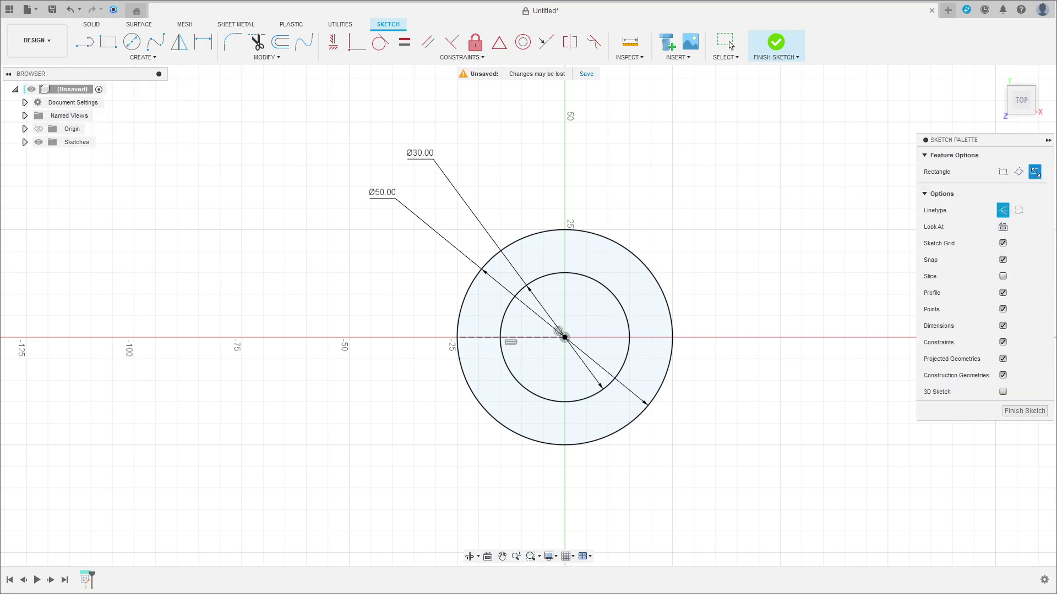
scroll(694, 386, up, 1)
scroll(495, 331, up, 3)
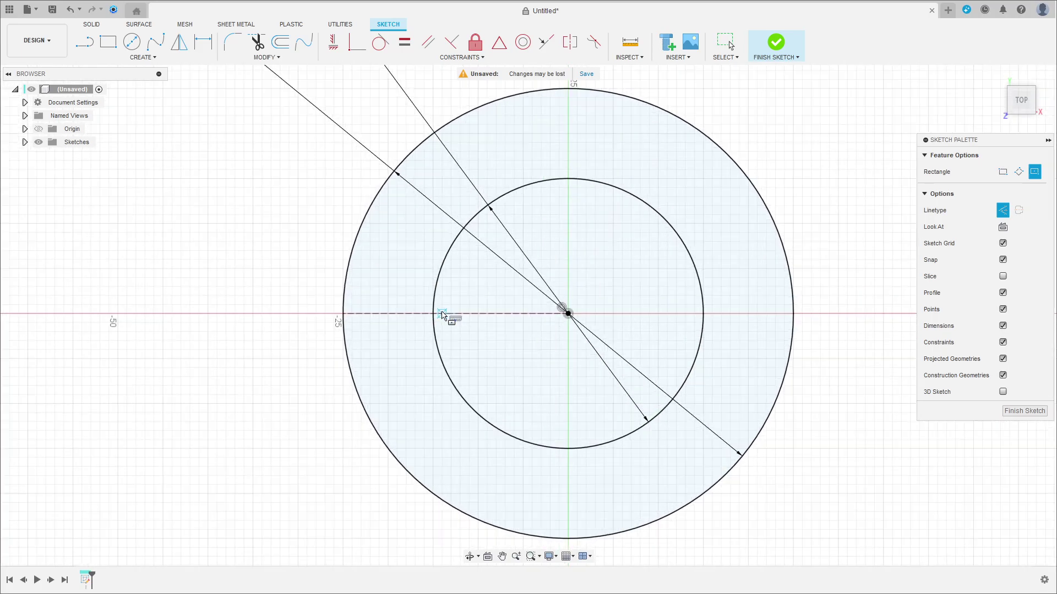
click(434, 314)
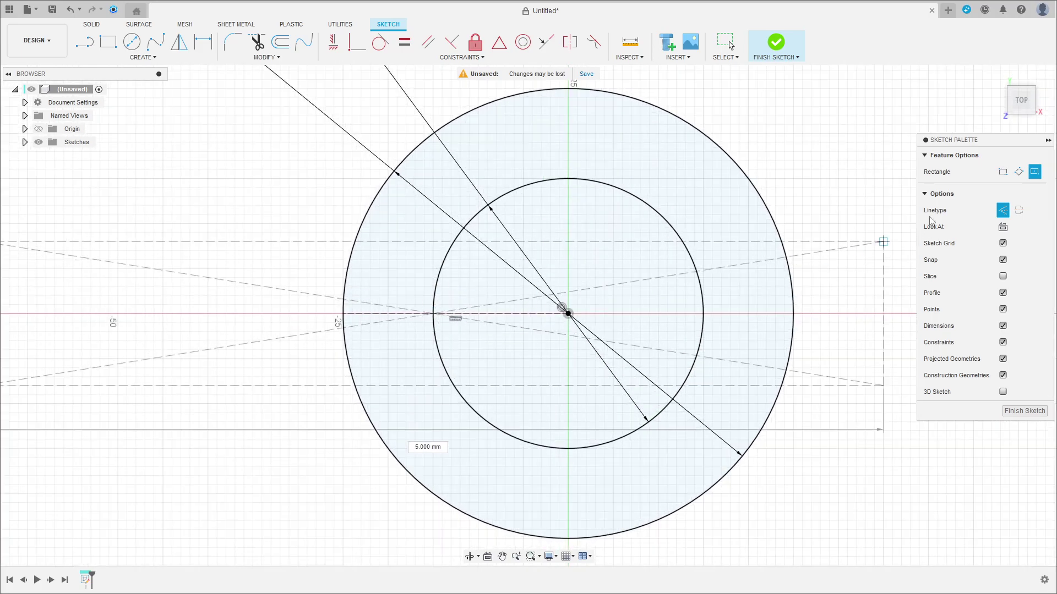
click(1001, 211)
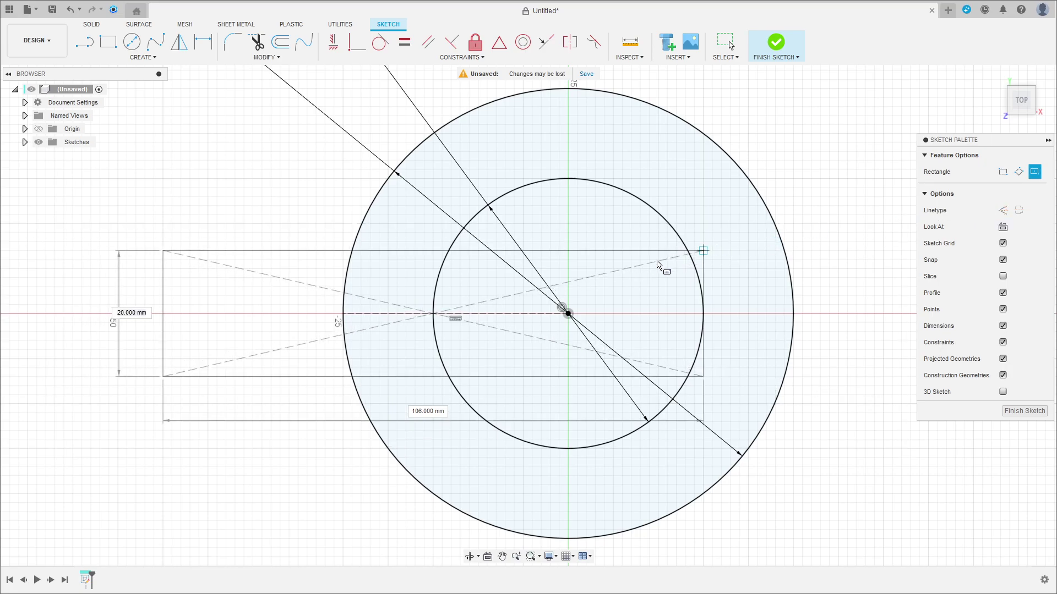
click(469, 296)
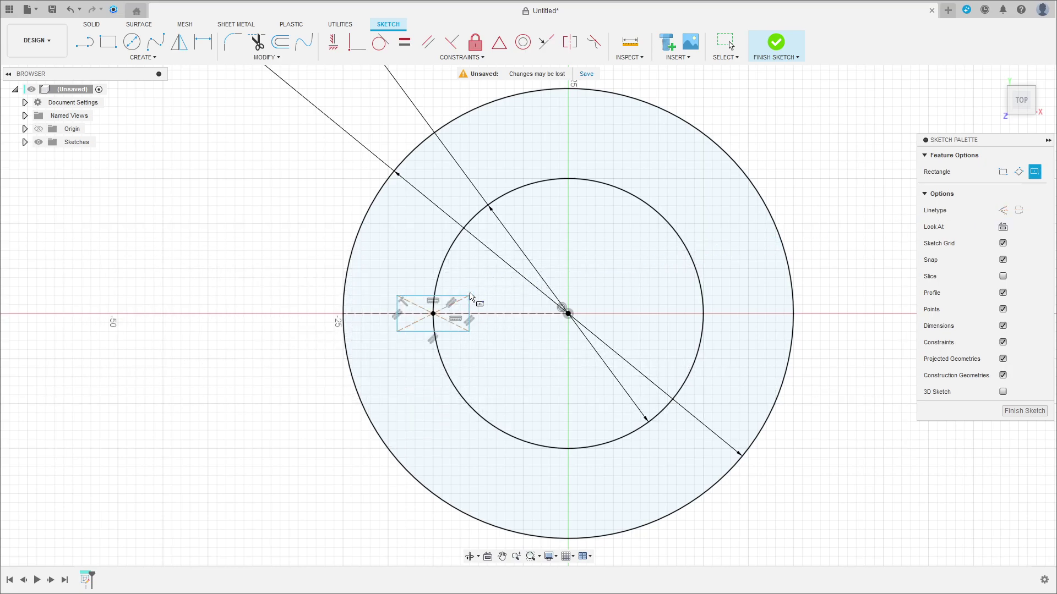
key(Escape)
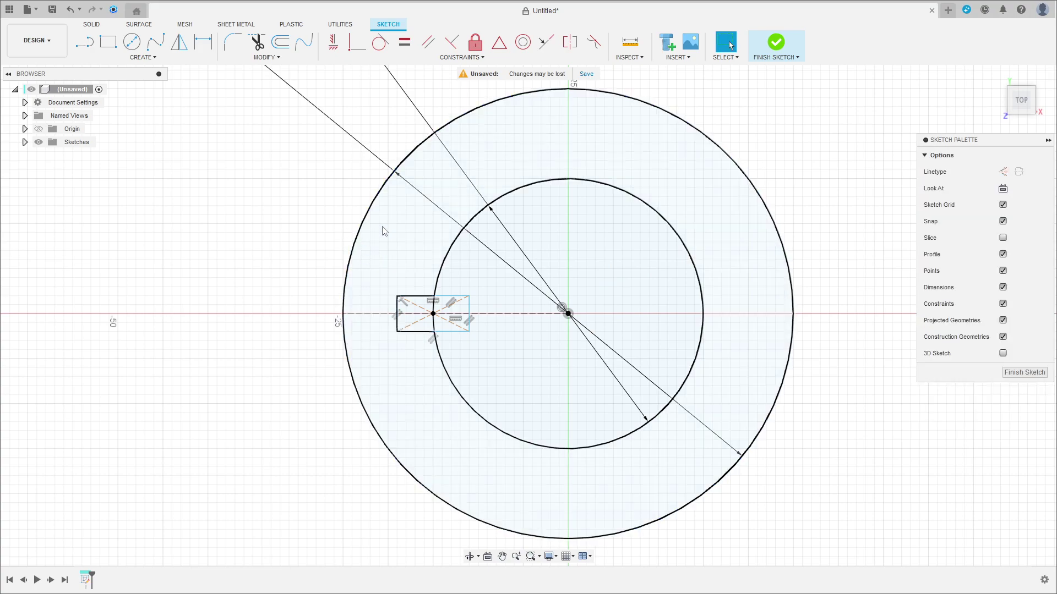
Dimension the rectangle's left edge 17.50 from the centre and its height 8.00.
click(203, 41)
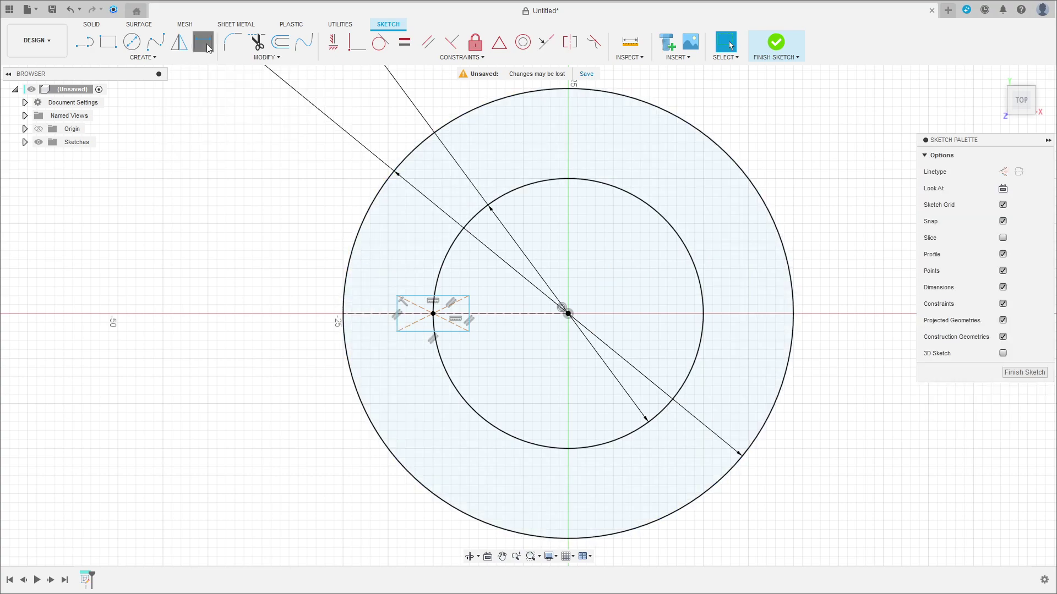
click(396, 309)
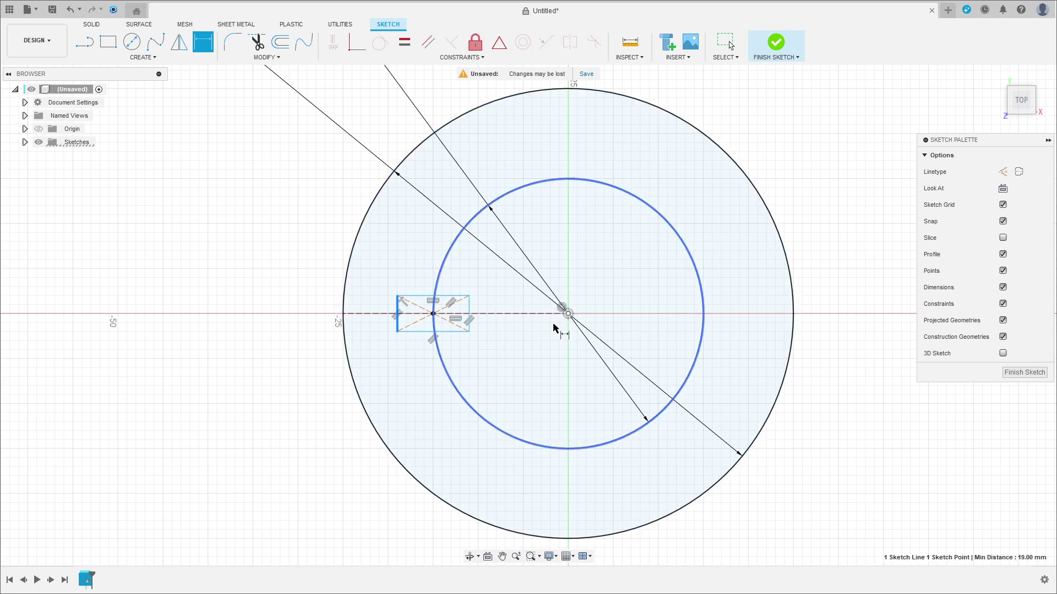
click(479, 476)
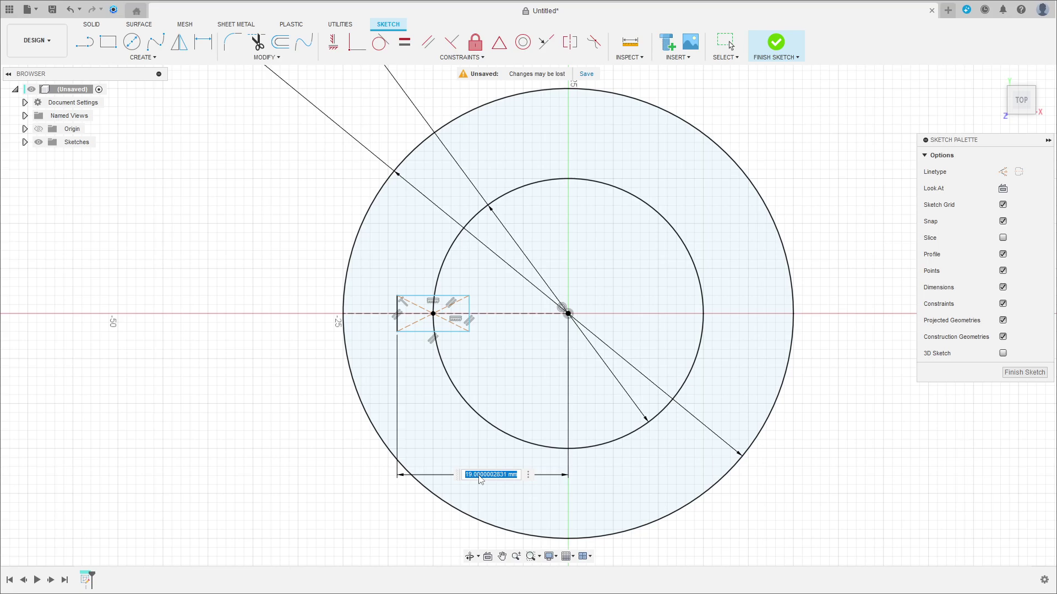
text(17.5)
key(Return)
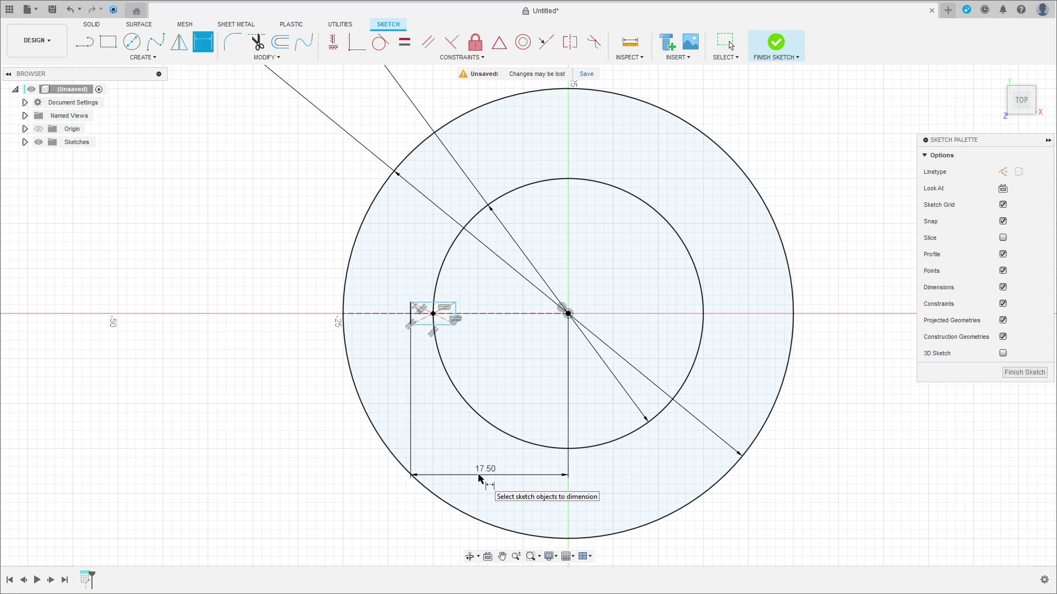
click(411, 323)
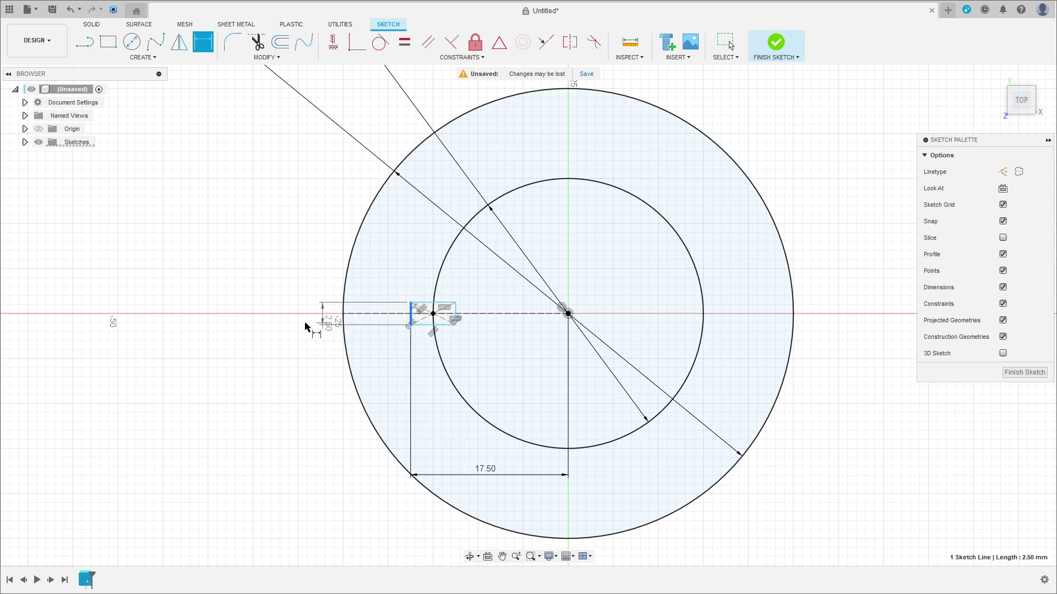
click(256, 317)
text(8)
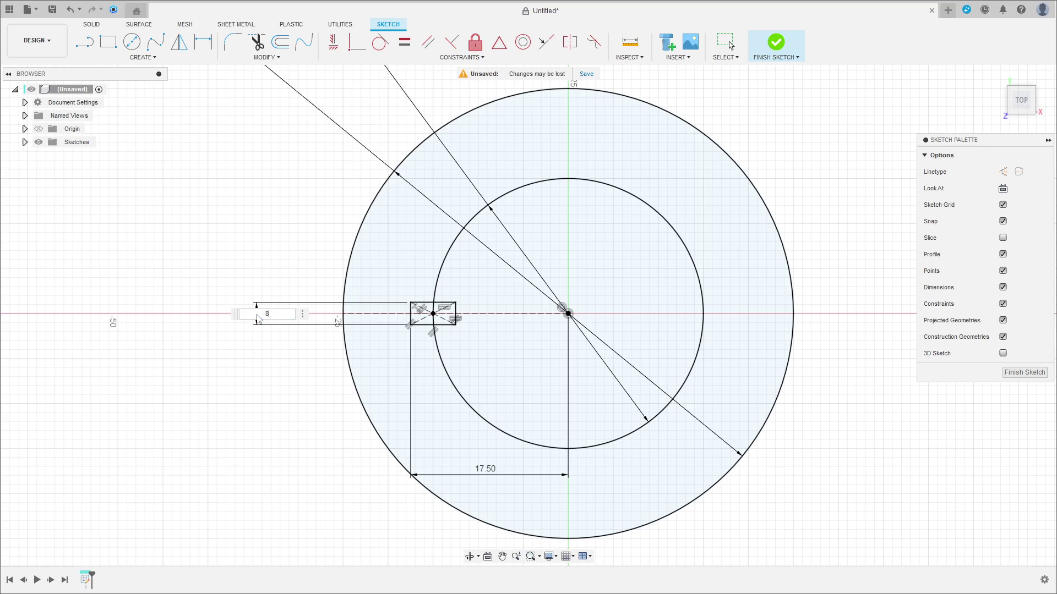
key(Return)
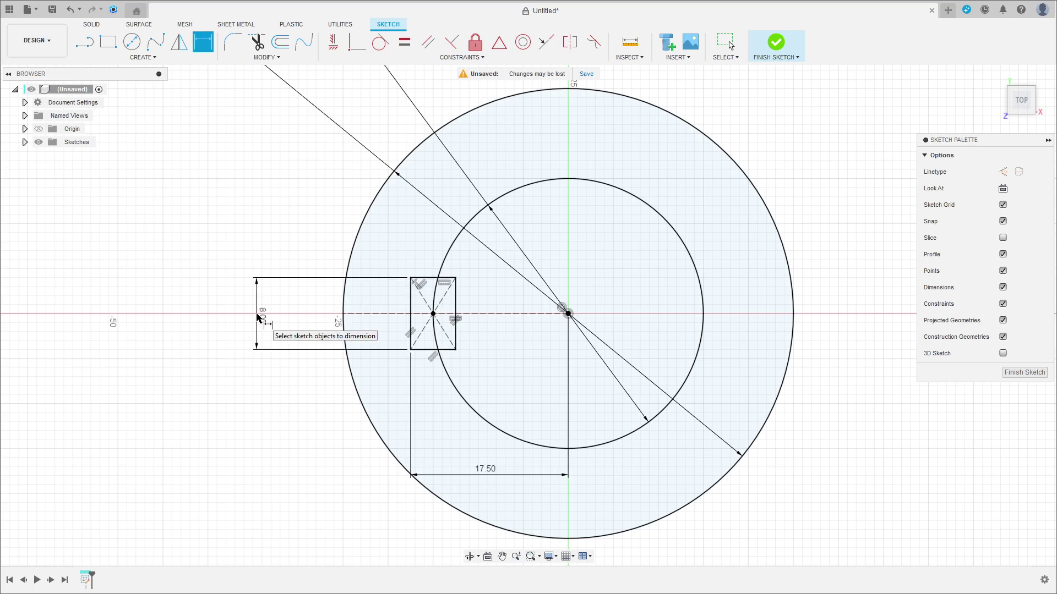
Finish the sketch and extrude the keyed ring profile 32 mm as a new body.
click(776, 42)
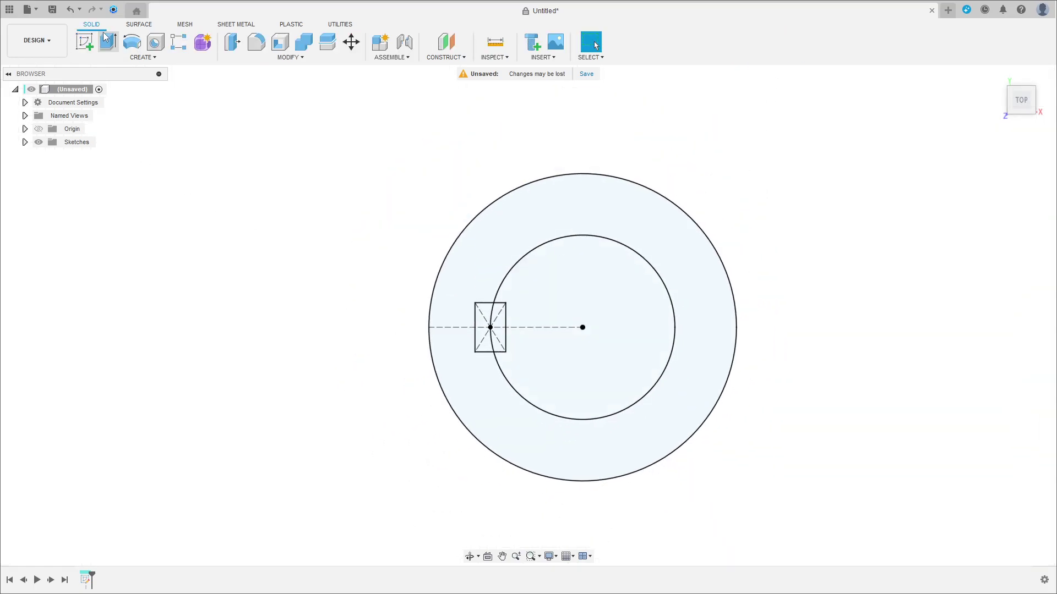
click(106, 37)
click(517, 225)
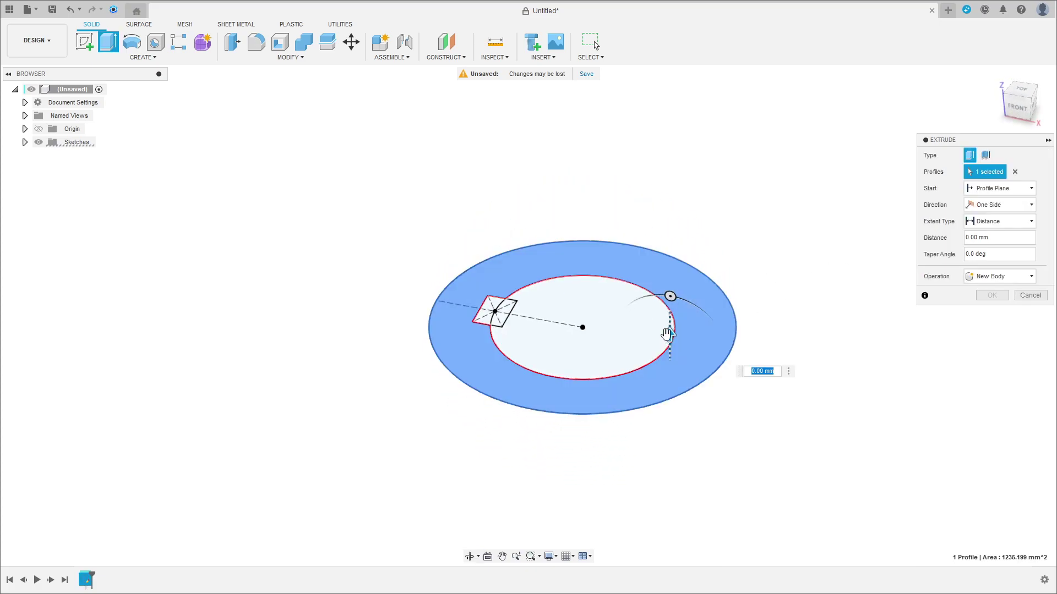
drag(669, 331, 673, 238)
text(32)
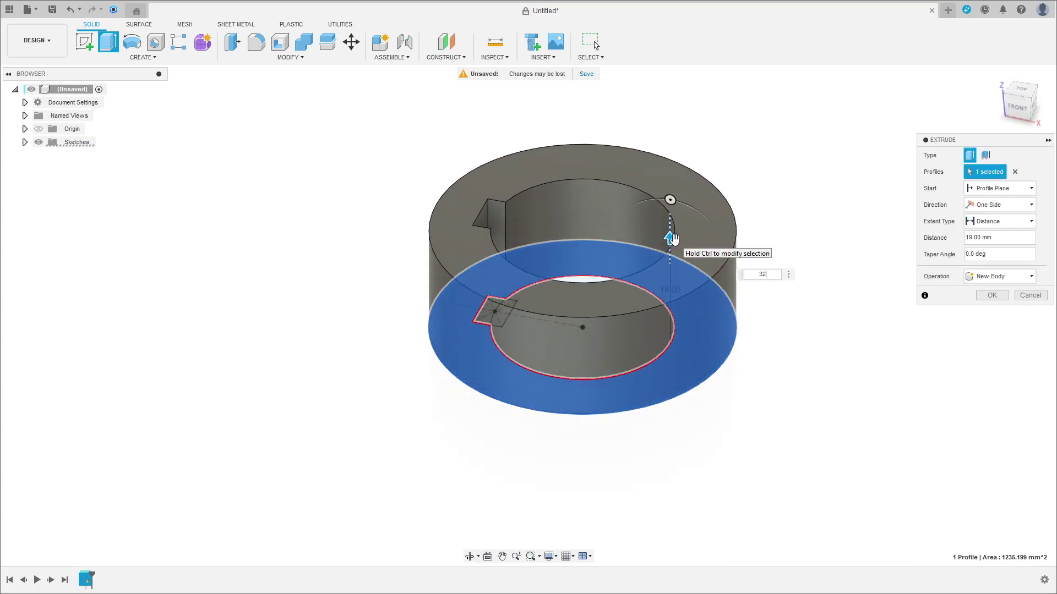
key(Return)
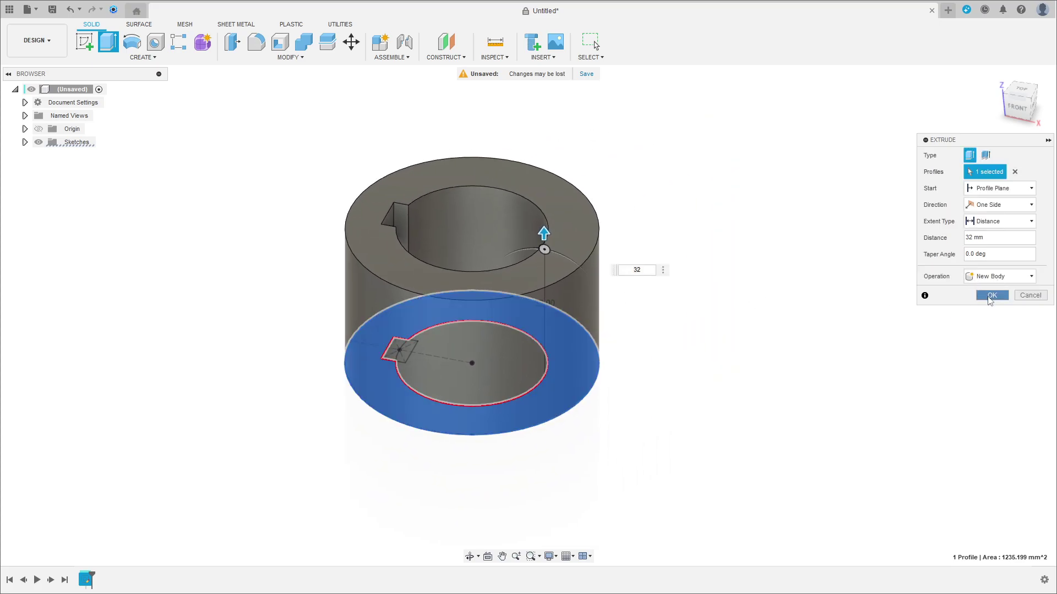
click(991, 295)
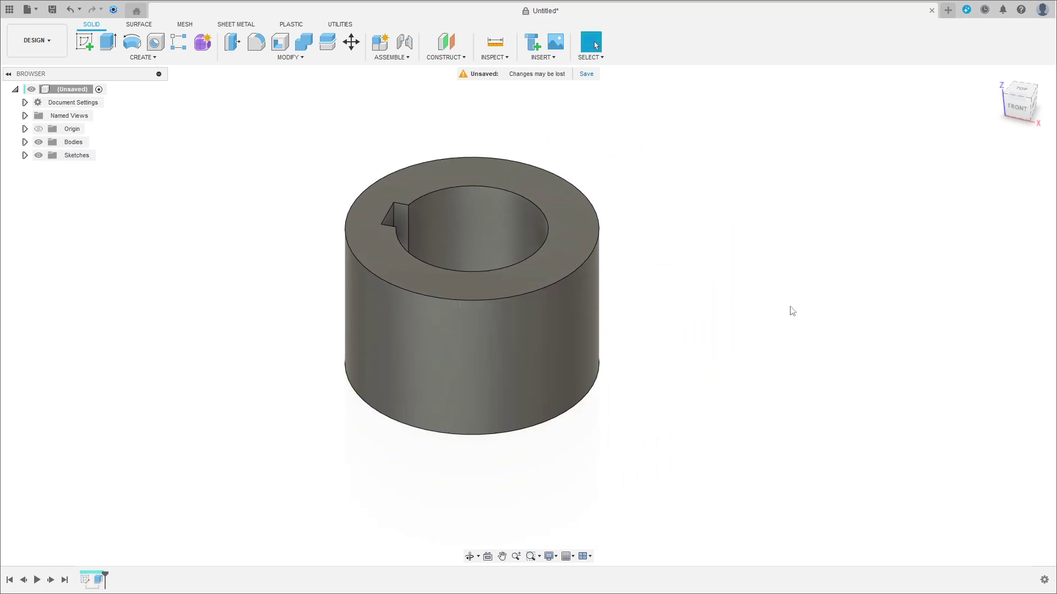
Start an XY-plane sketch with a 76 mm construction line running from the origin.
click(86, 40)
click(533, 355)
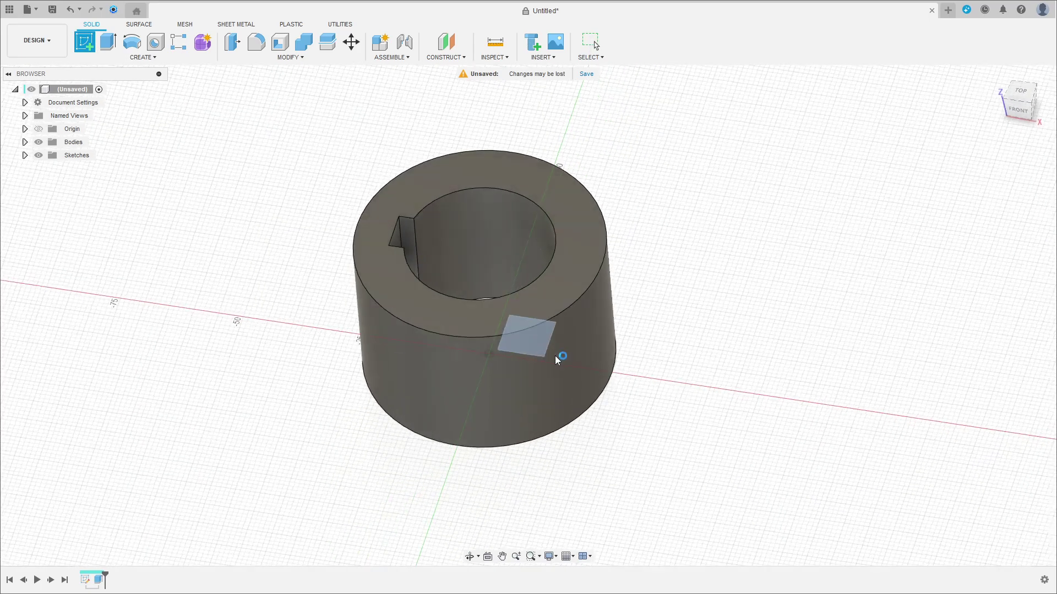
click(84, 42)
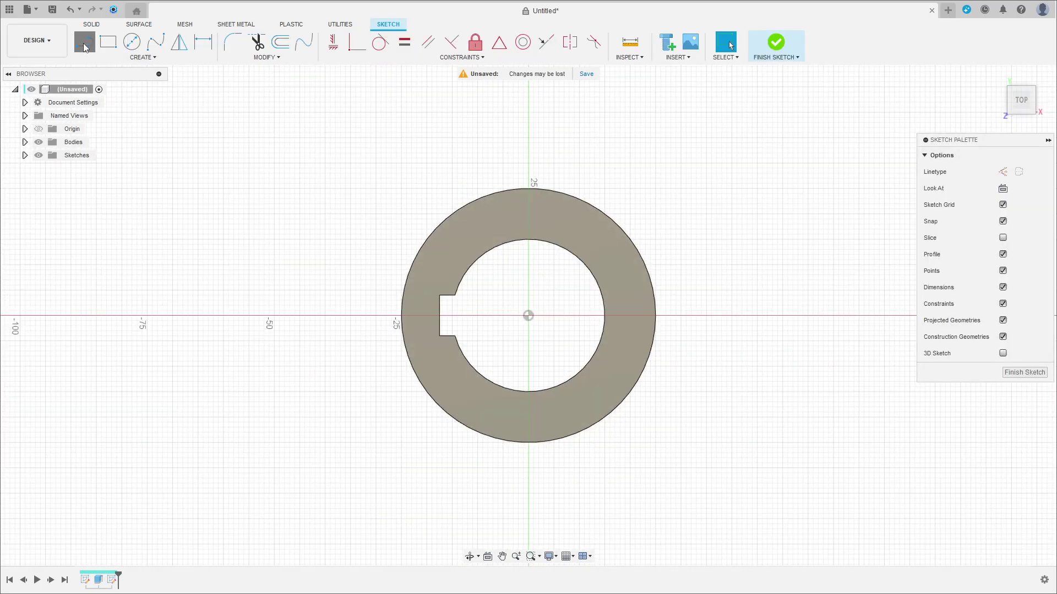
click(1000, 174)
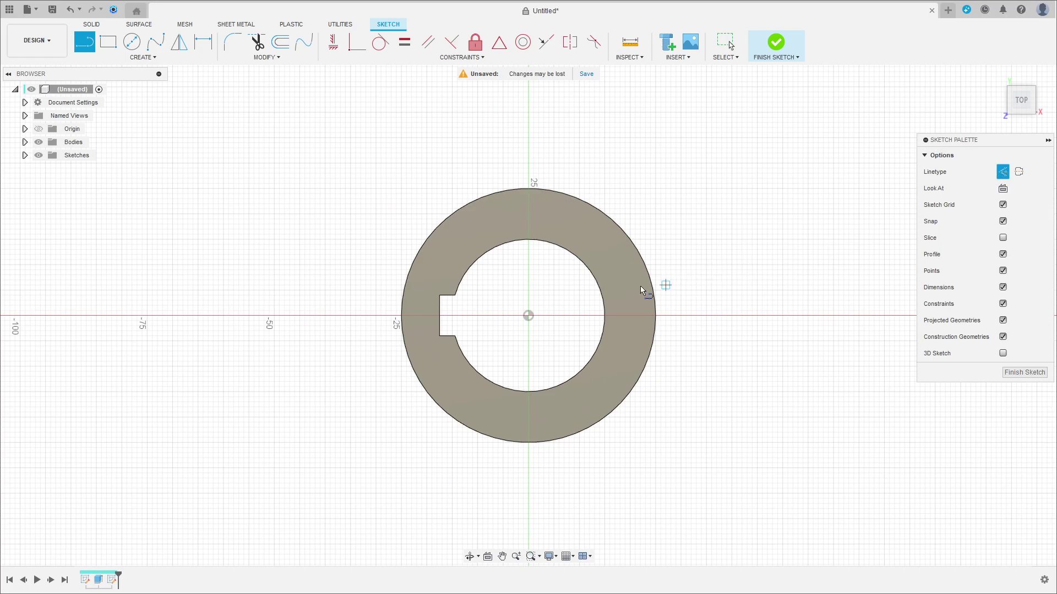
click(528, 317)
text(76)
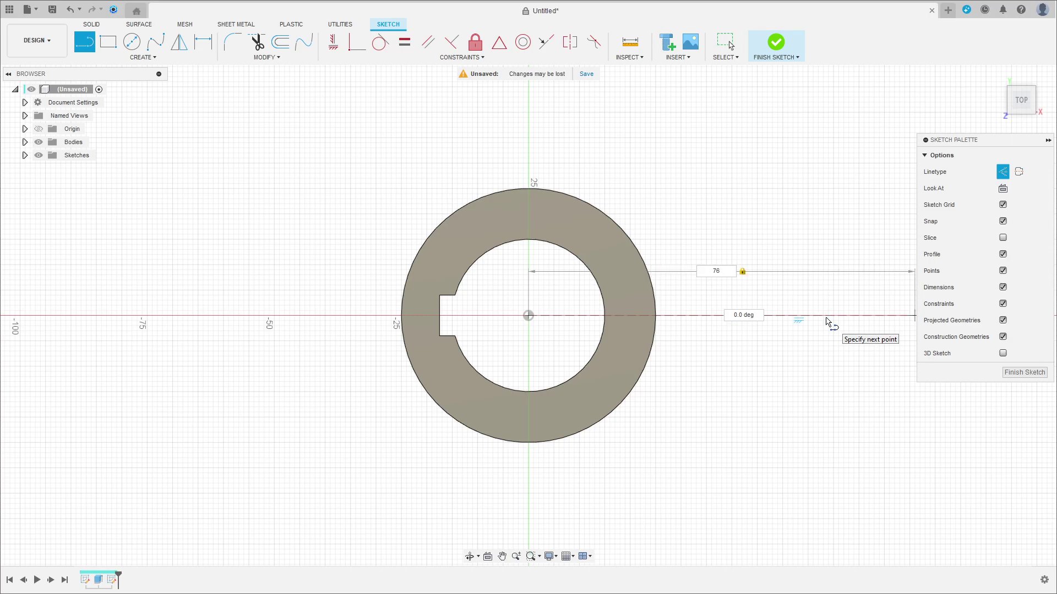
key(Return)
key(Escape)
Move the 76.00 dimension below the line and start projecting body geometry.
scroll(540, 319, down, 2)
middle_drag(677, 341, 592, 320)
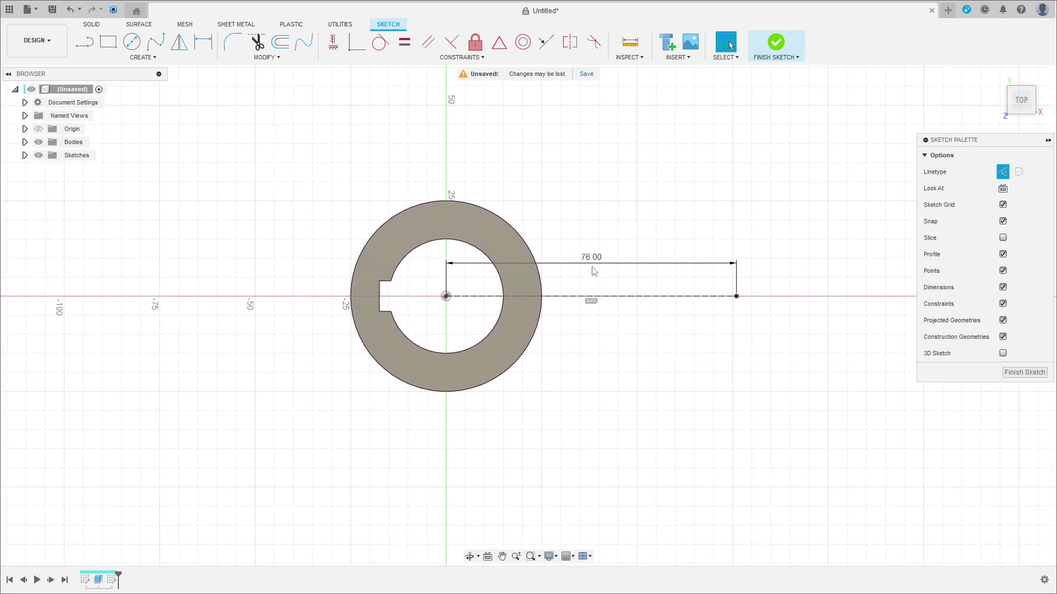
drag(594, 267, 588, 431)
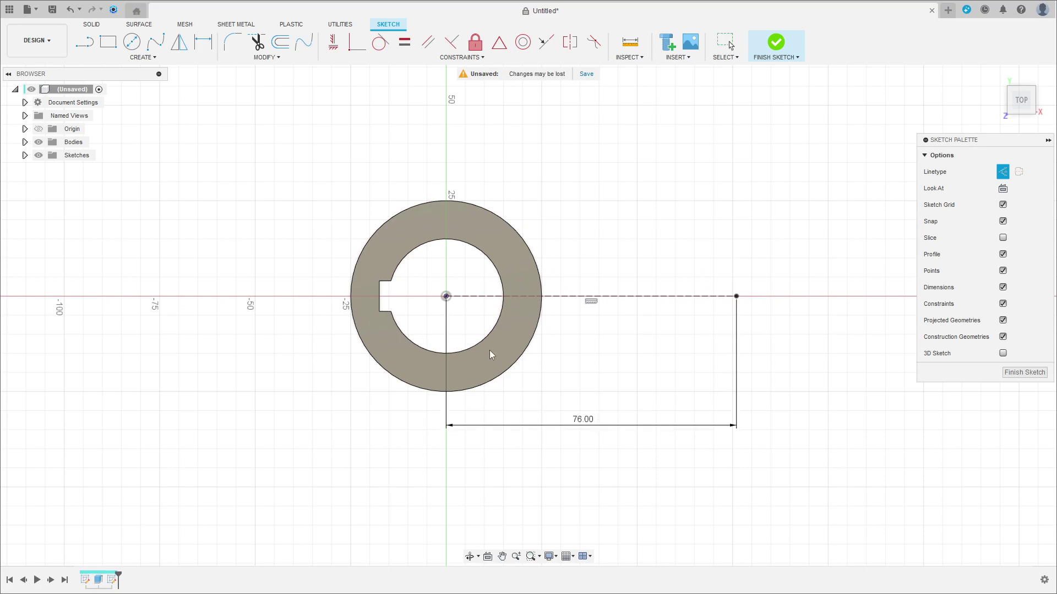
click(143, 58)
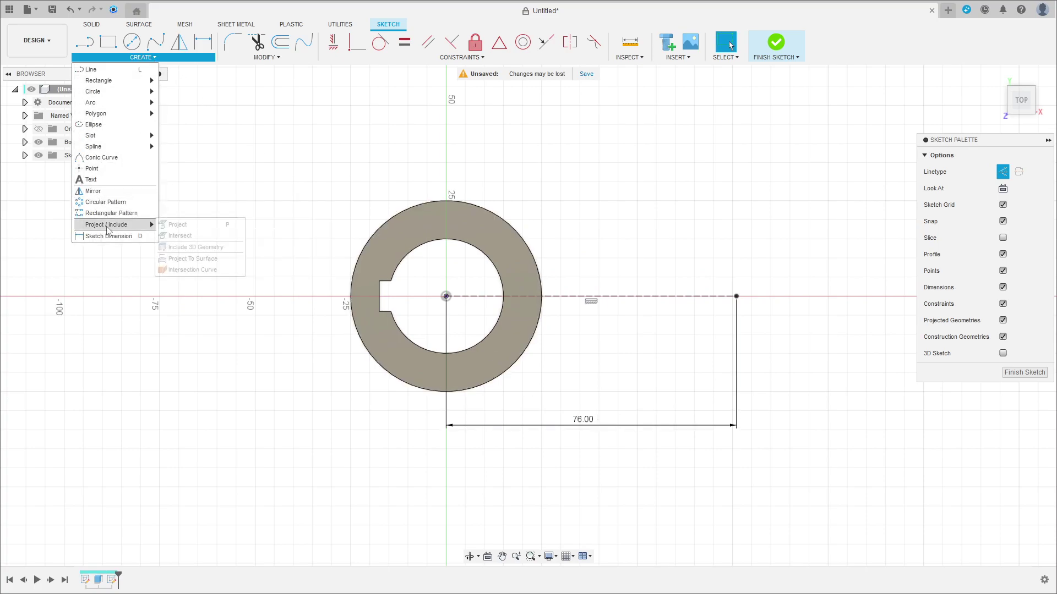
click(184, 229)
shift+middle_drag(516, 261, 531, 308)
Project the collar's top outer edge into the sketch and hide the body.
click(535, 315)
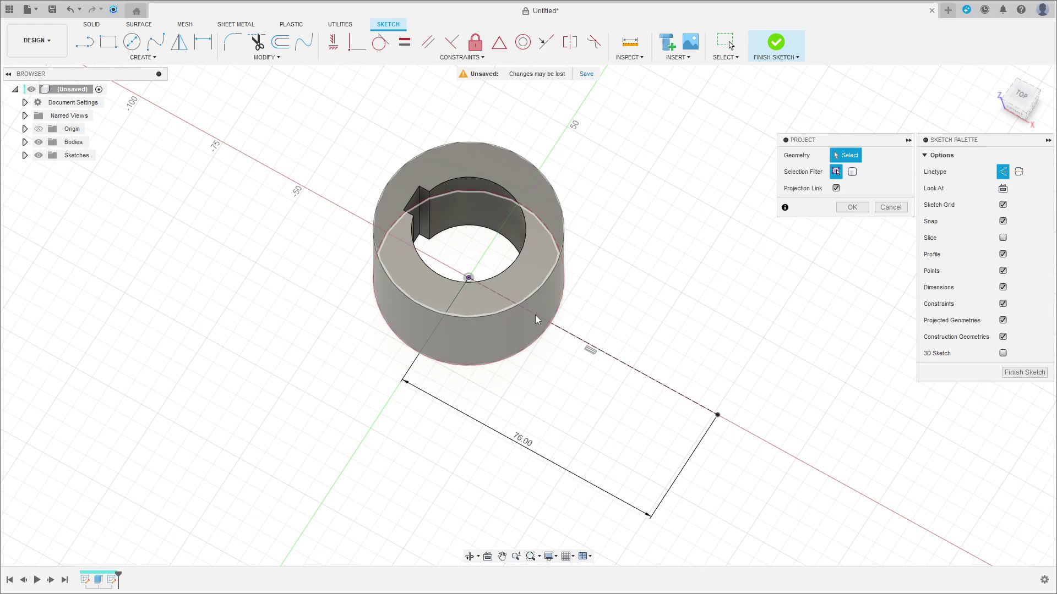
click(547, 278)
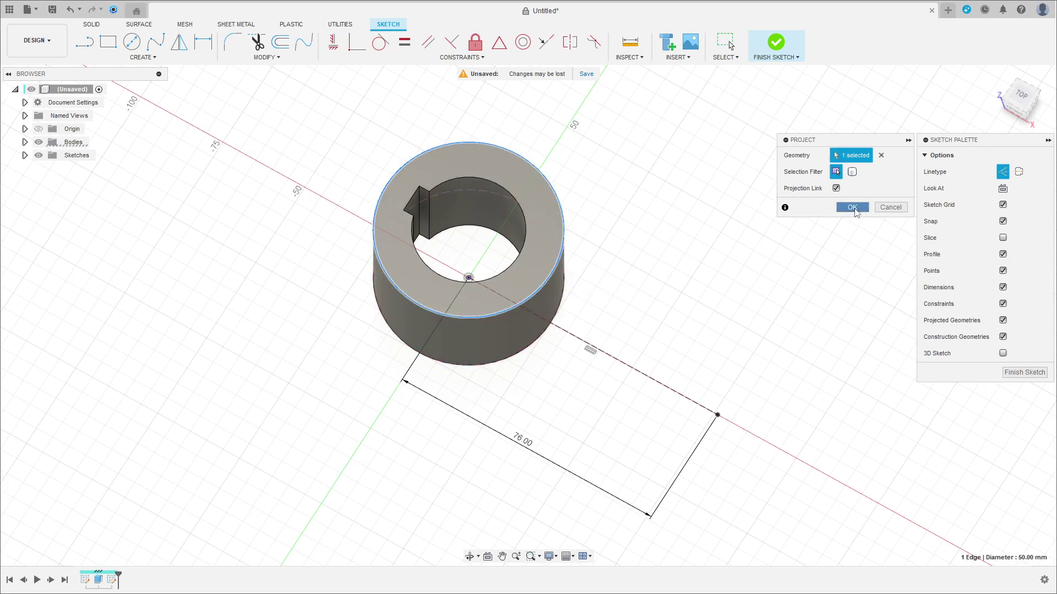
click(853, 208)
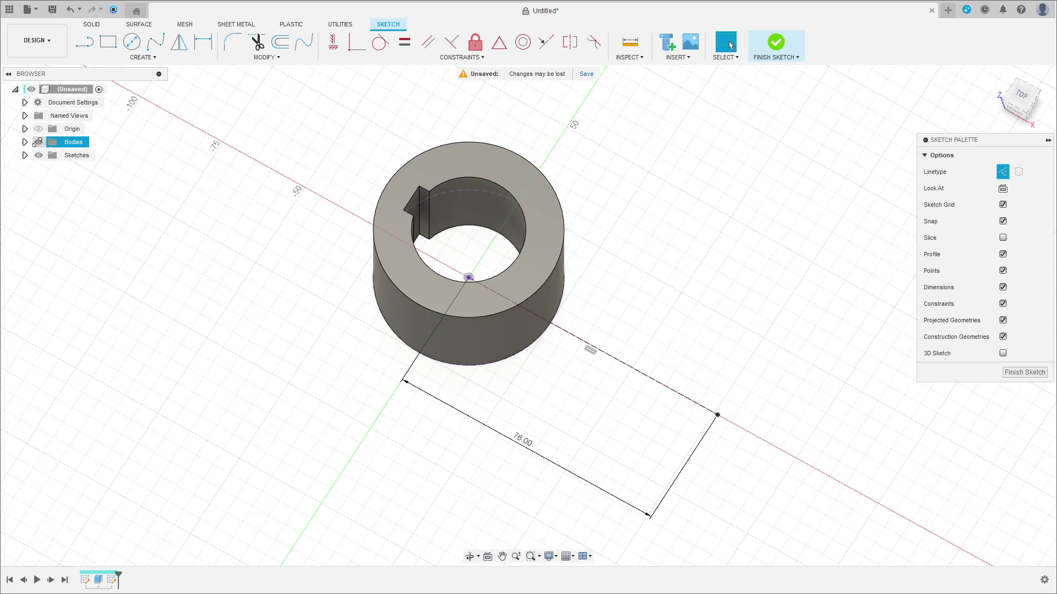
click(38, 142)
Make the projected circle normal sketch geometry and return to the top view.
shift+middle_drag(512, 220, 536, 264)
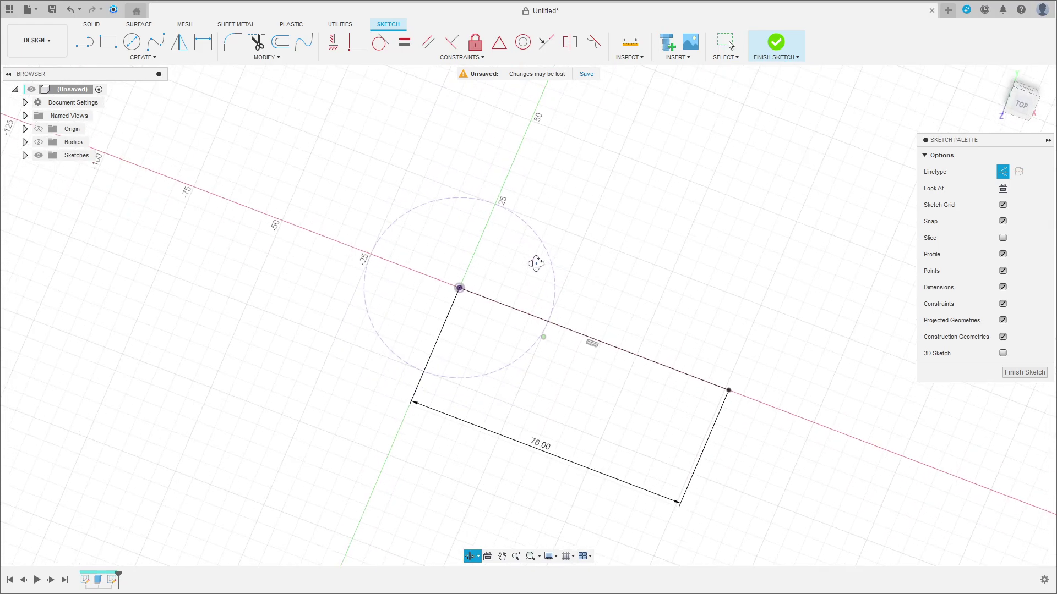
click(539, 232)
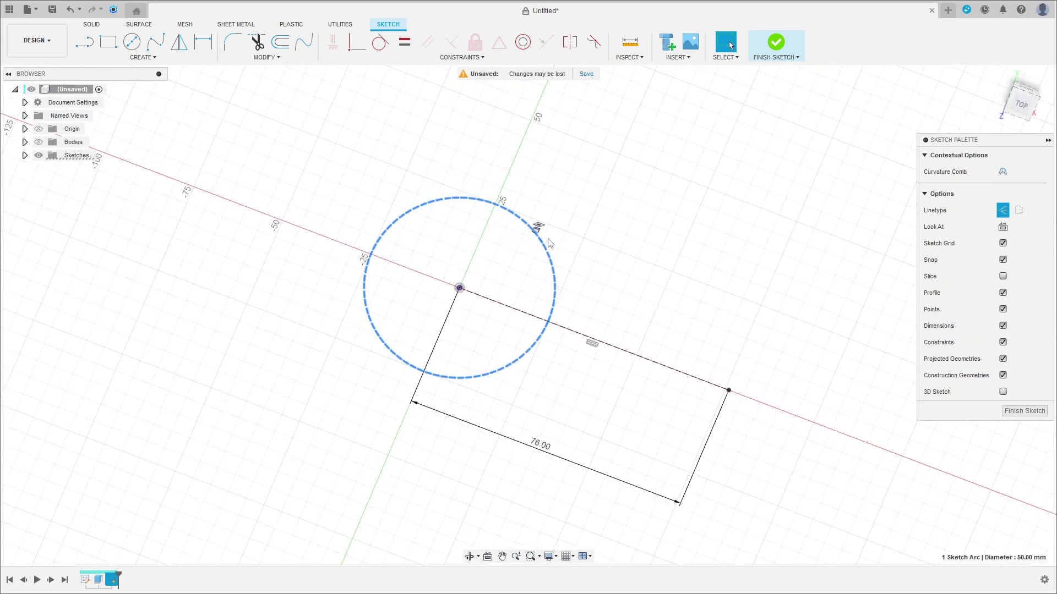
click(1003, 210)
click(665, 261)
shift+middle_drag(654, 267, 696, 249)
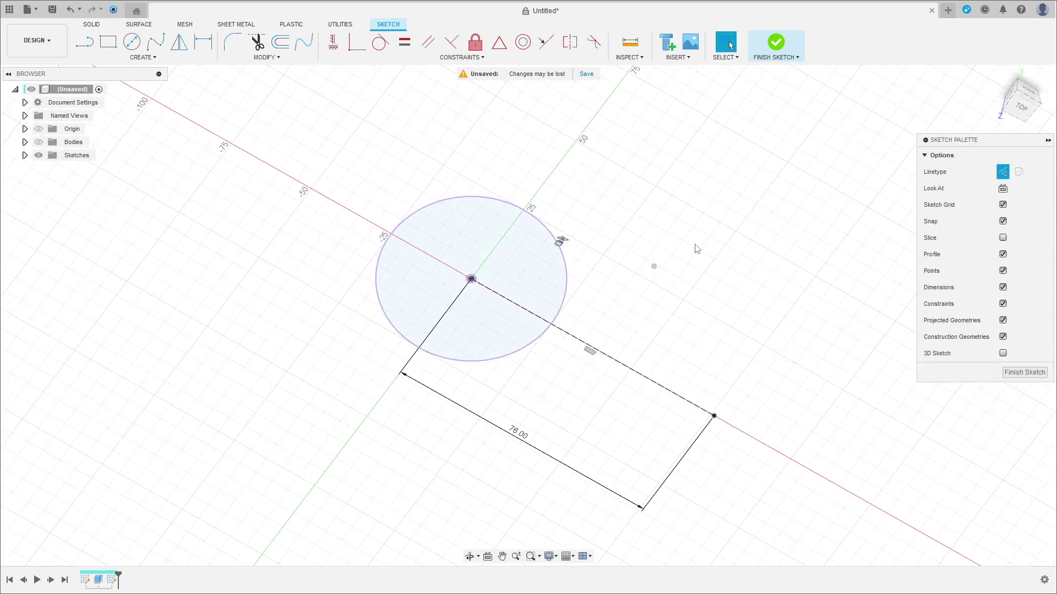
mouse_move(1022, 105)
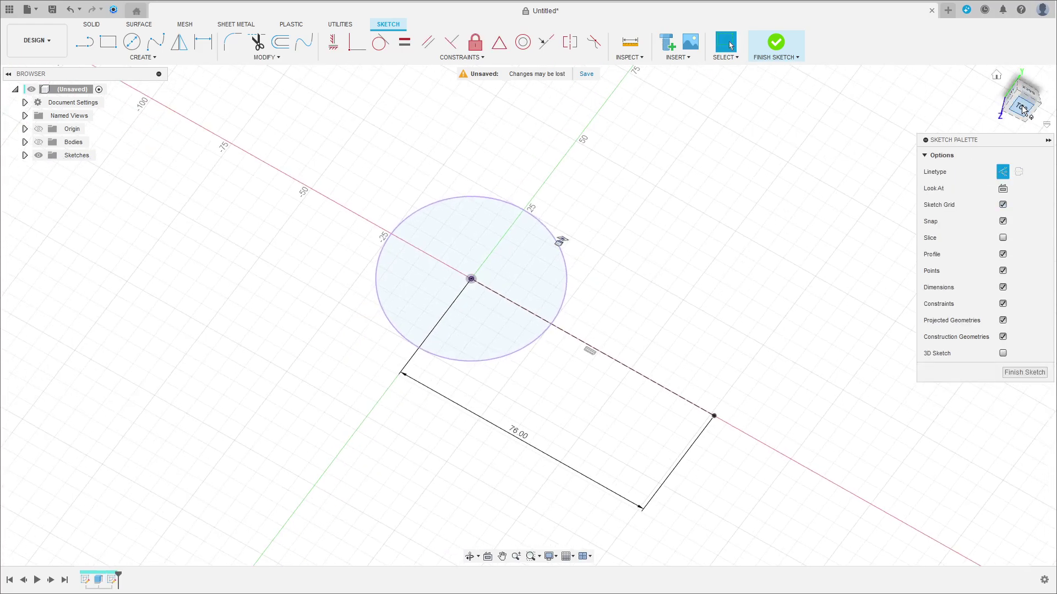
click(1021, 105)
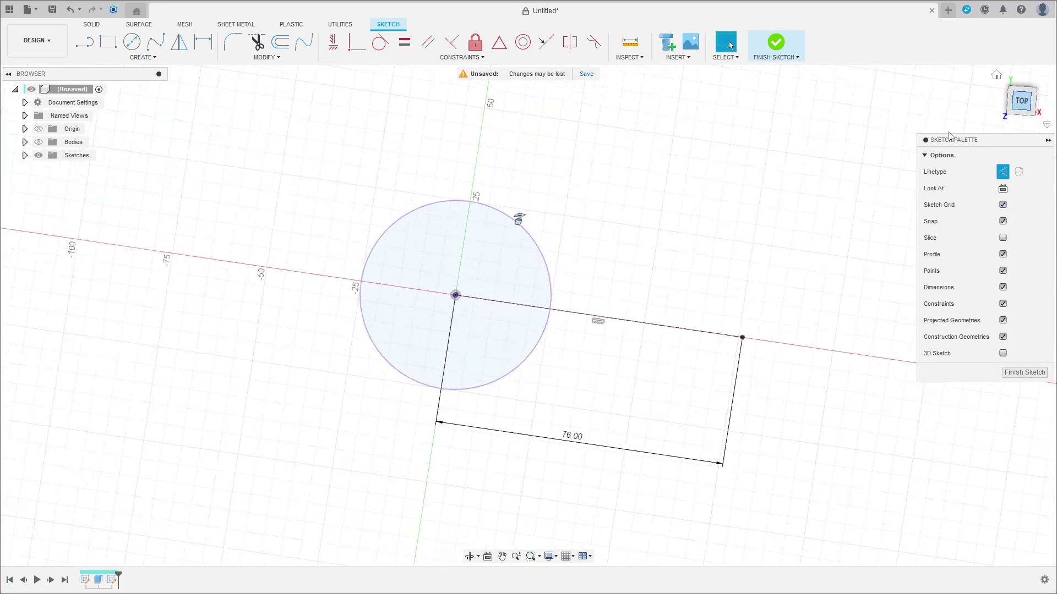
Draw the arm's top edge from the circle and make its right segment vertical.
click(85, 43)
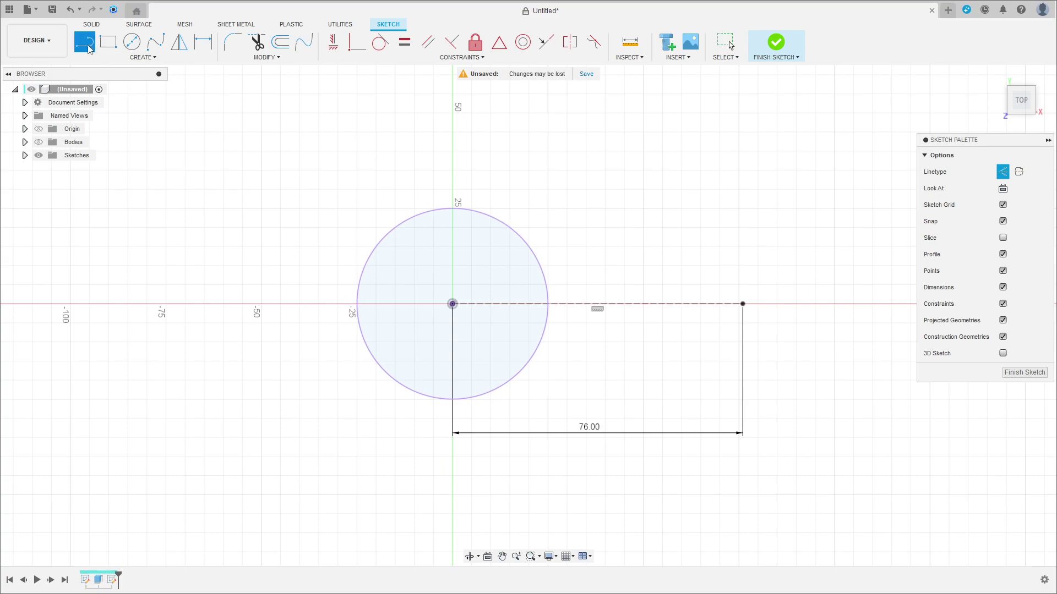
click(492, 217)
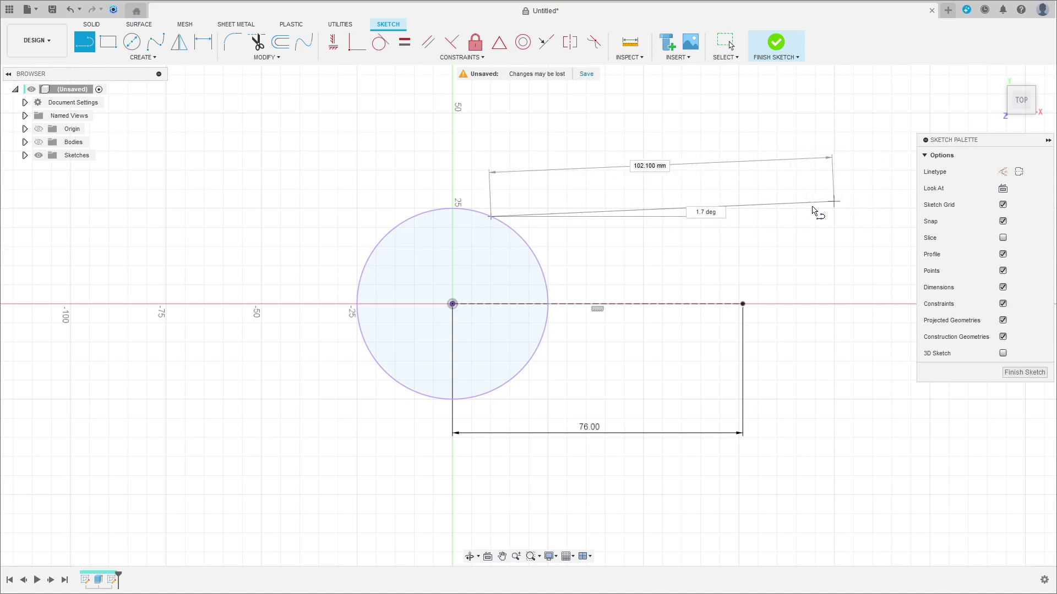
click(739, 217)
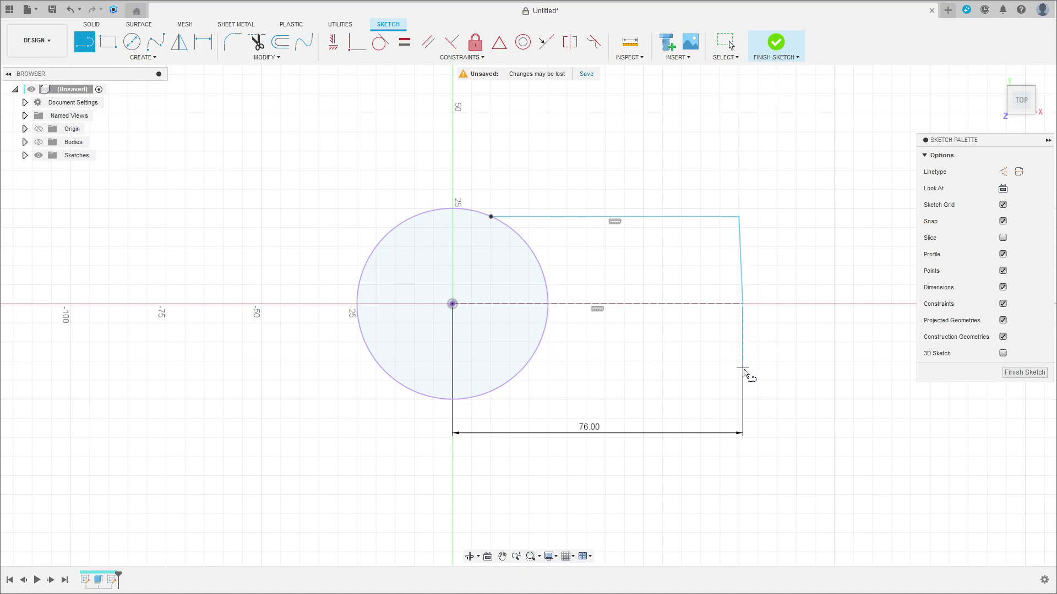
key(Escape)
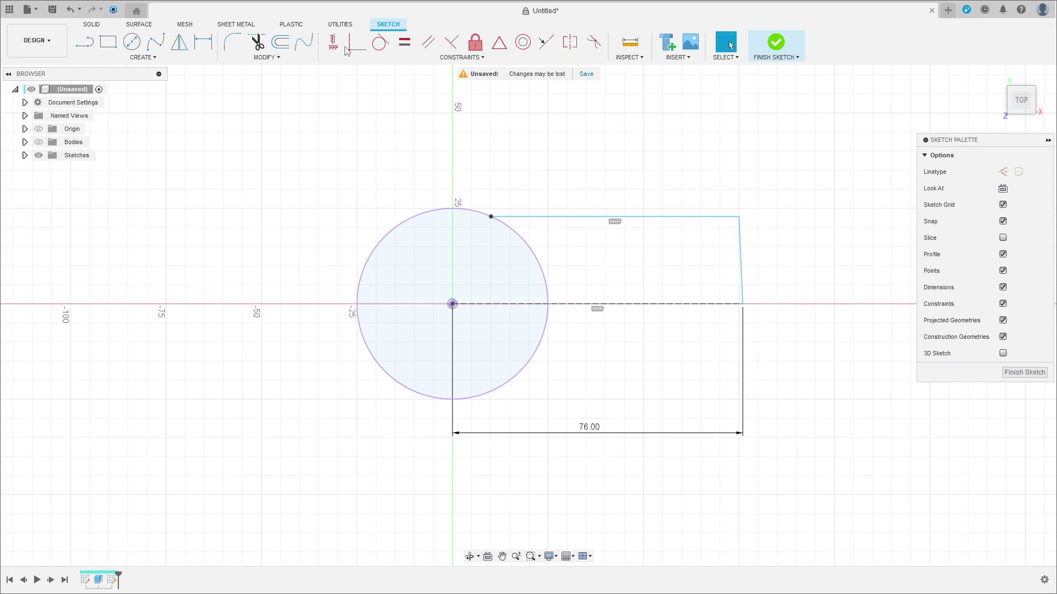
click(333, 42)
click(741, 249)
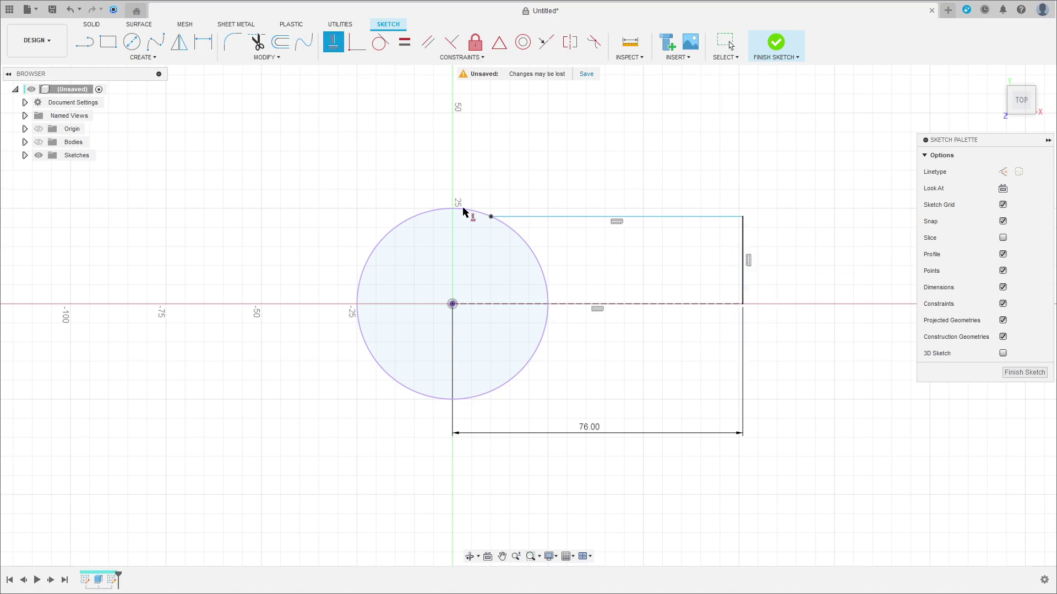
Draw the arm's right side down and close the bottom edge back at the circle.
click(85, 42)
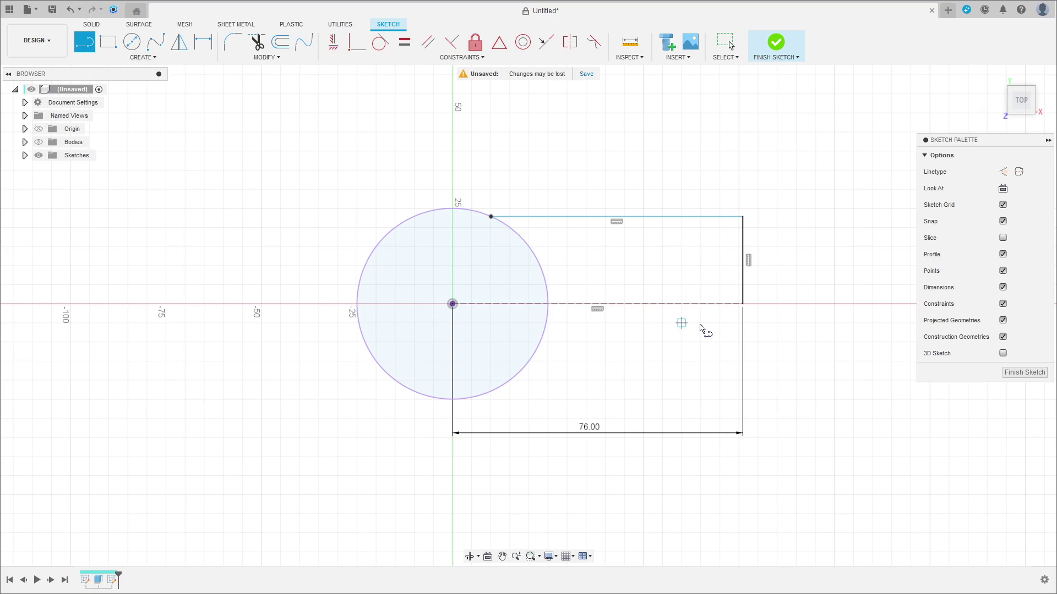
click(743, 305)
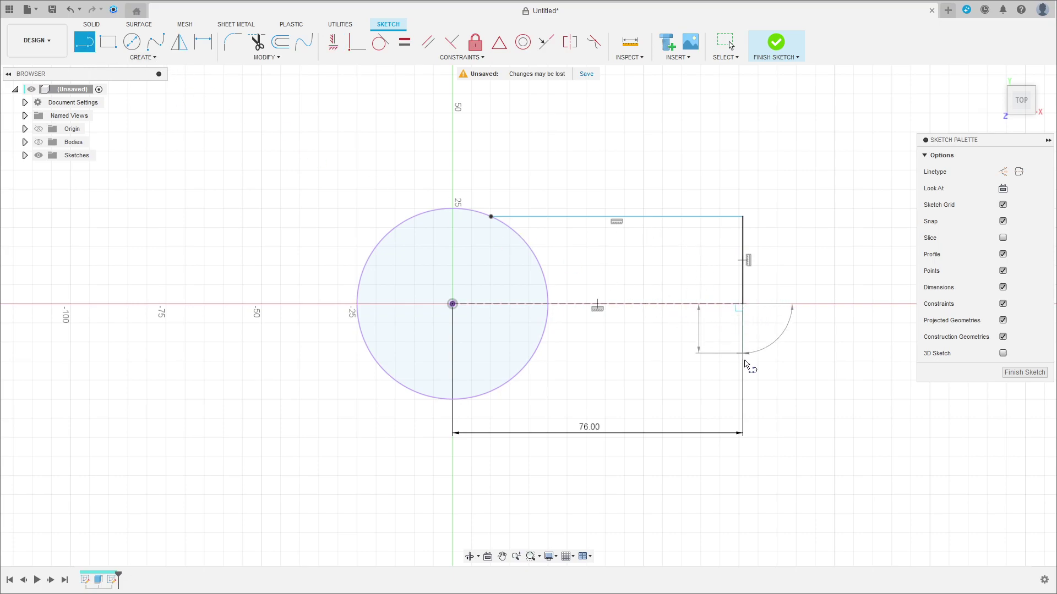
click(742, 399)
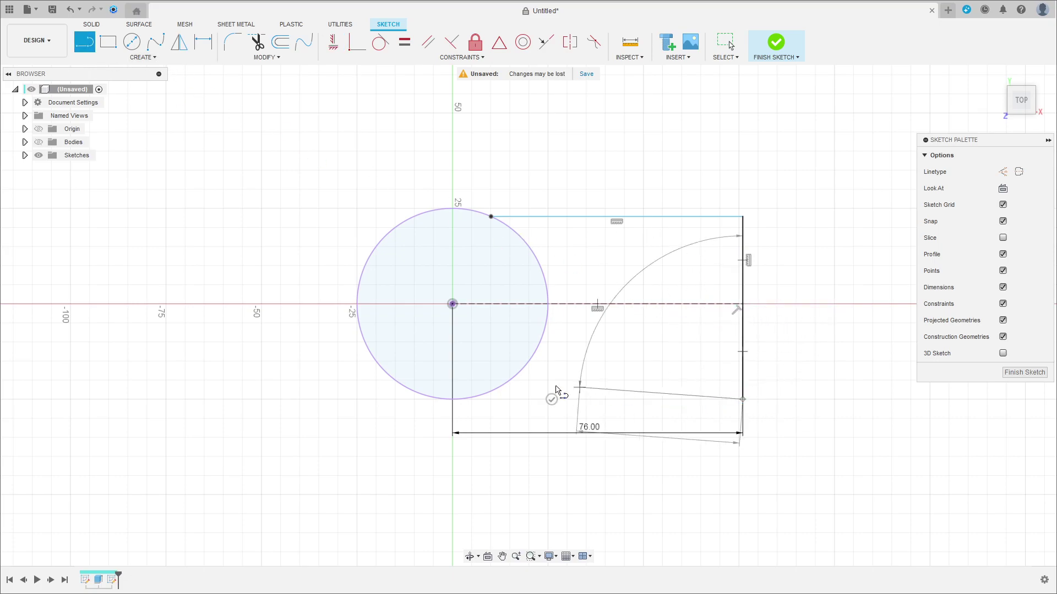
click(462, 399)
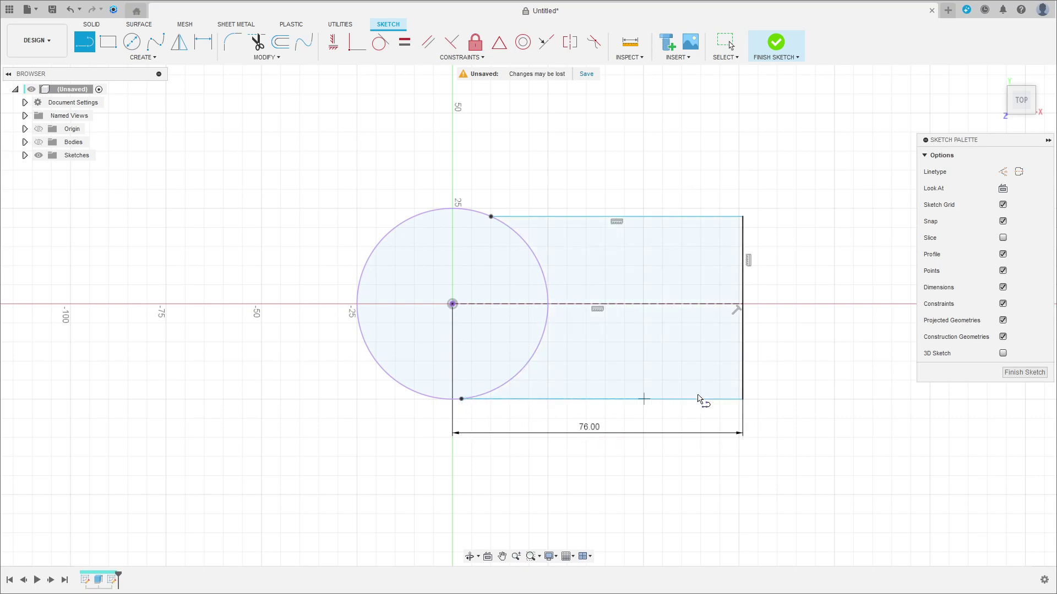
click(333, 42)
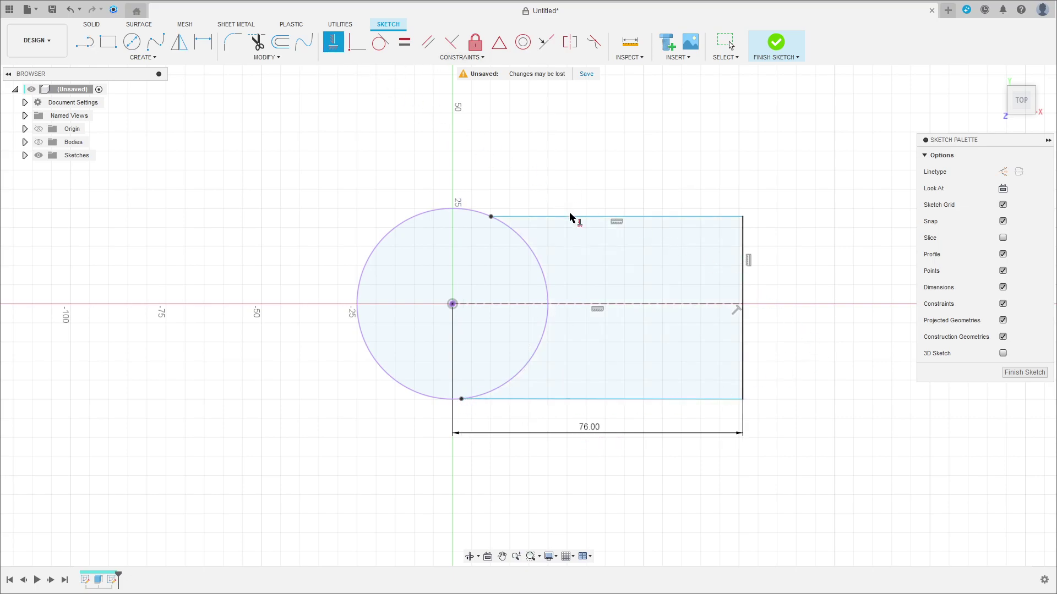
Make the arm's bottom line horizontal and dimension the arm height 40 mm.
click(587, 401)
click(202, 44)
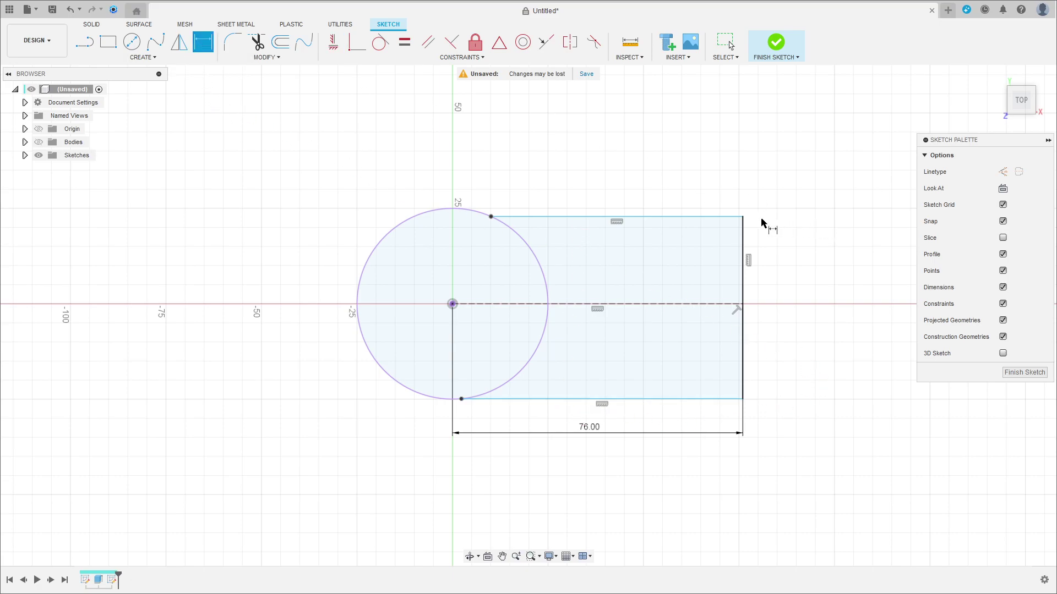
click(742, 216)
click(742, 399)
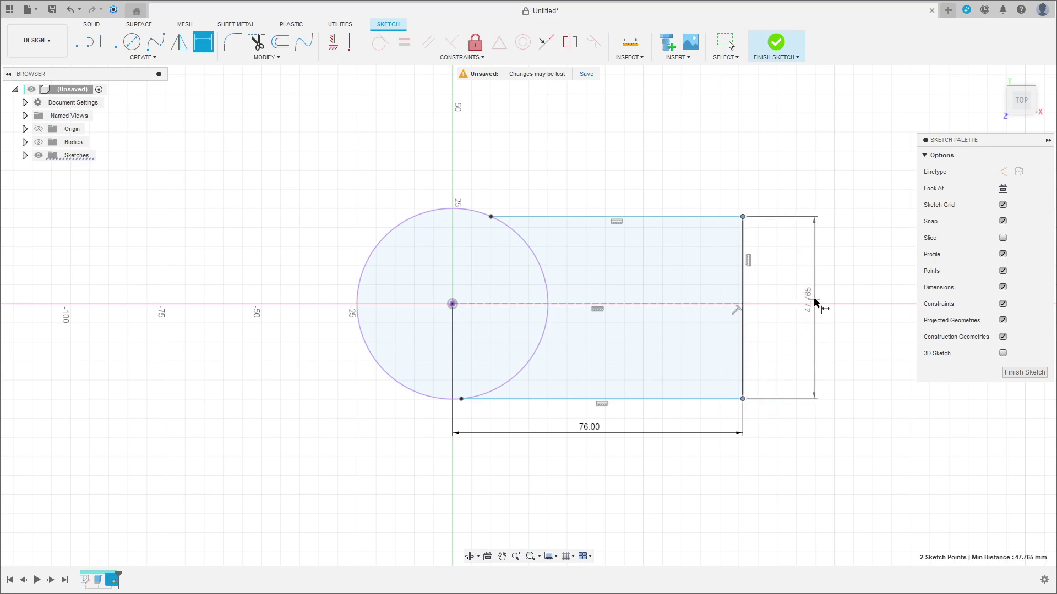
click(817, 300)
text(40)
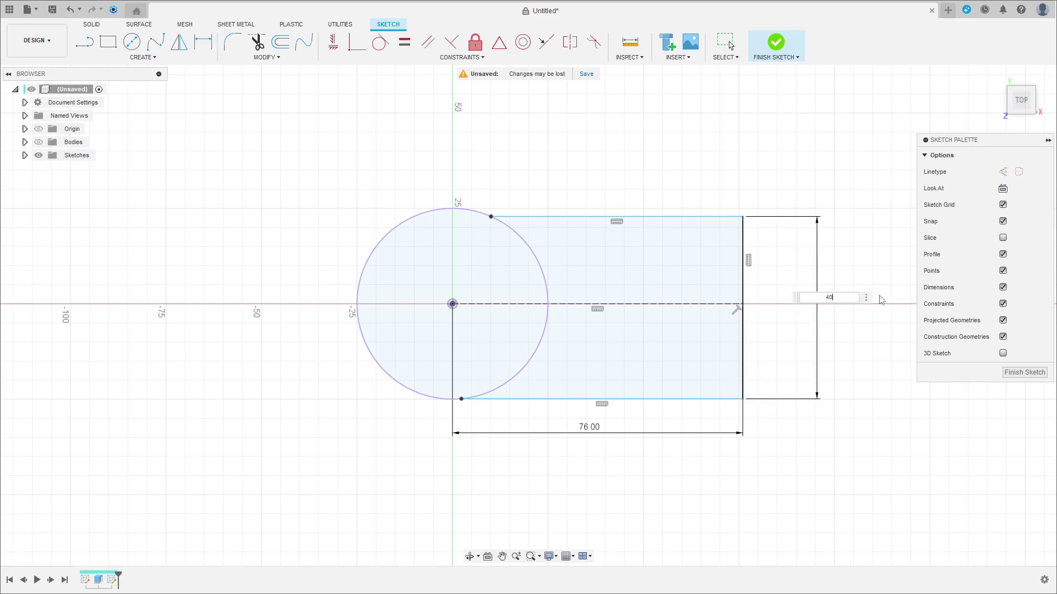
key(Return)
Dimension the arm's top edge 20 mm from the centre line.
click(672, 219)
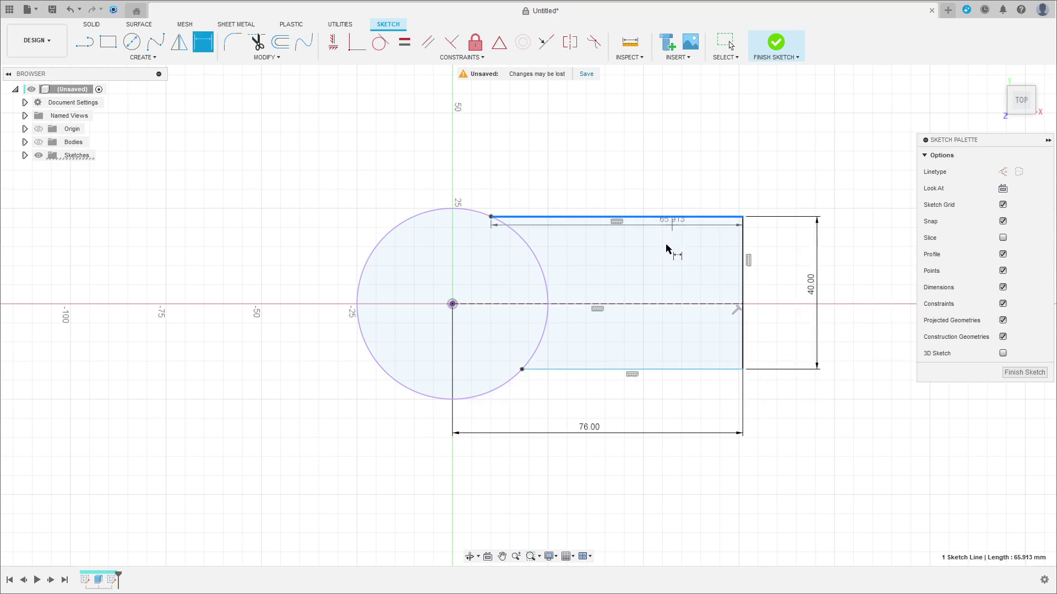
click(682, 303)
click(788, 268)
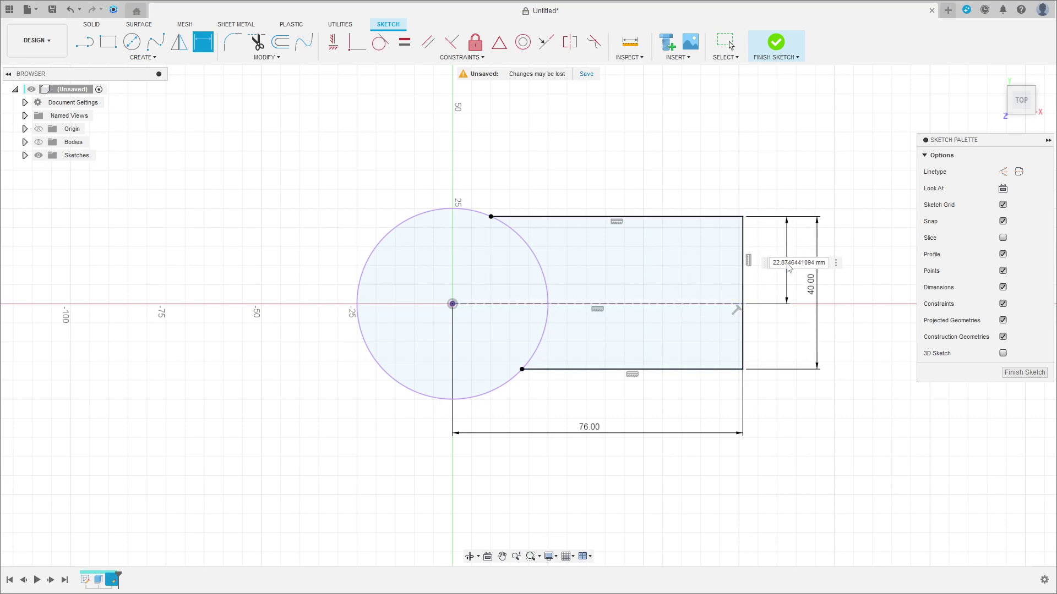
text(20)
key(Return)
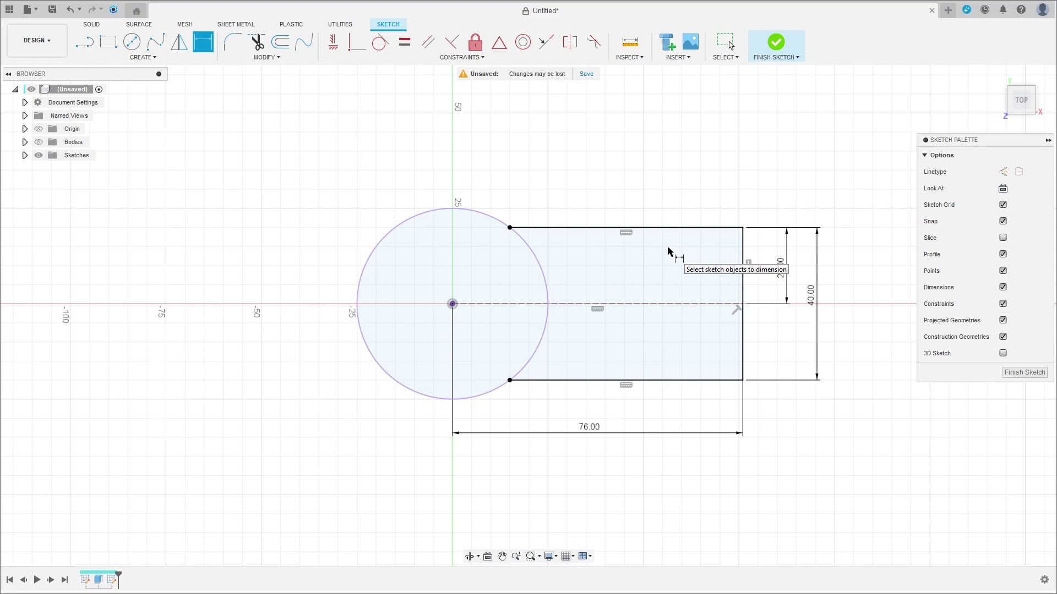
click(132, 41)
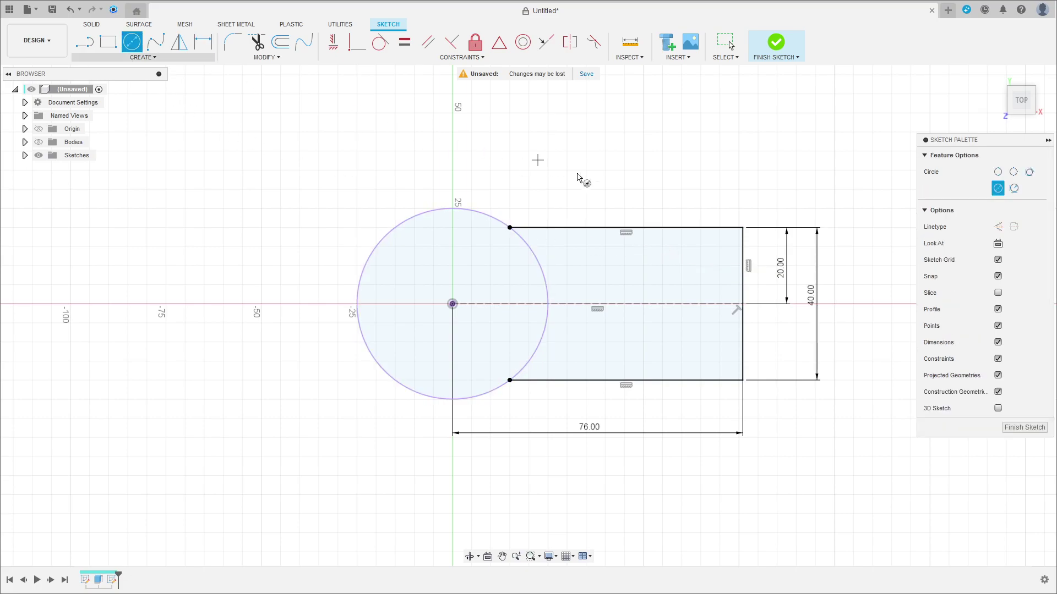
Draw two Ø10 circles on the arm's centre line.
click(689, 305)
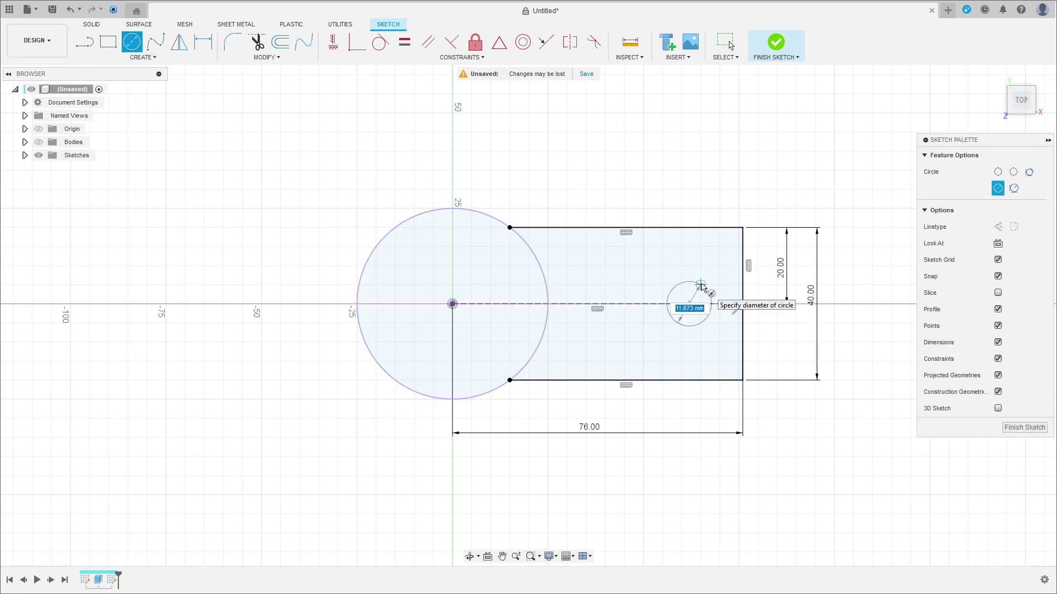
key(Return)
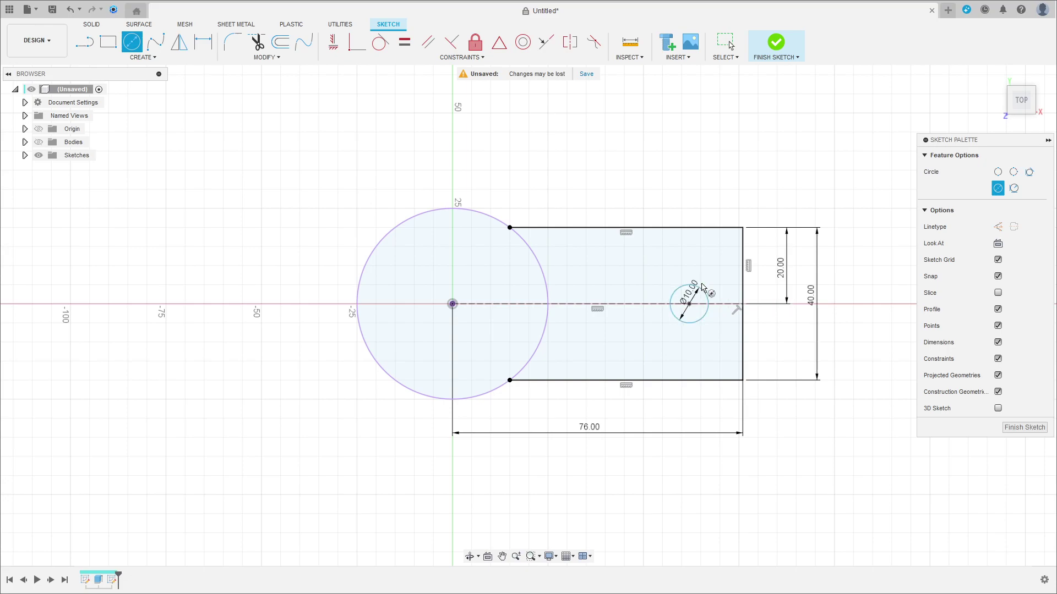
click(626, 304)
text(10)
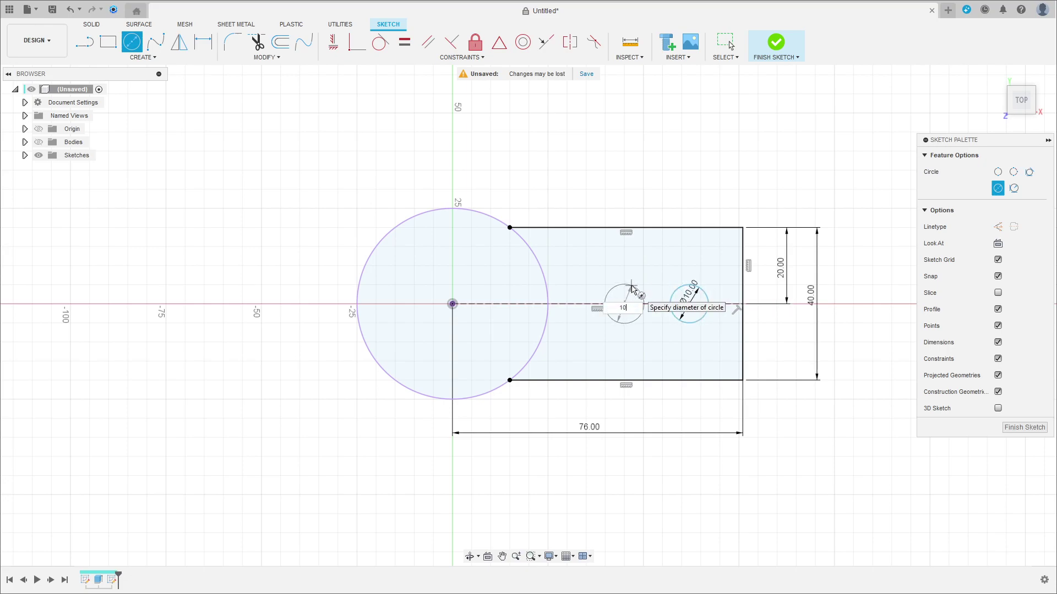
key(Return)
key(Escape)
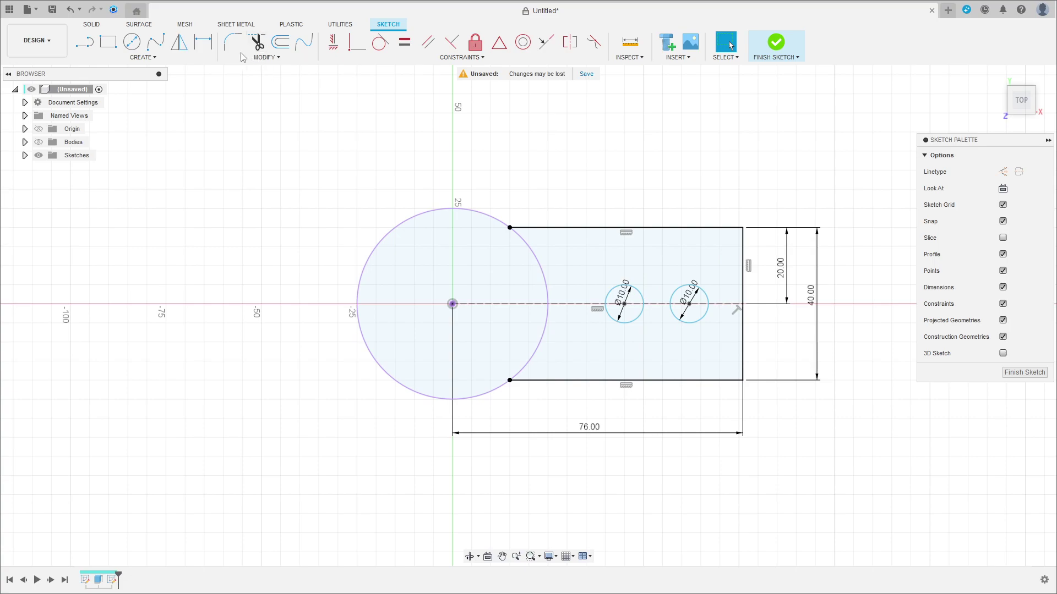
Dimension the holes 12 mm from the arm's end and 18 mm apart.
click(203, 42)
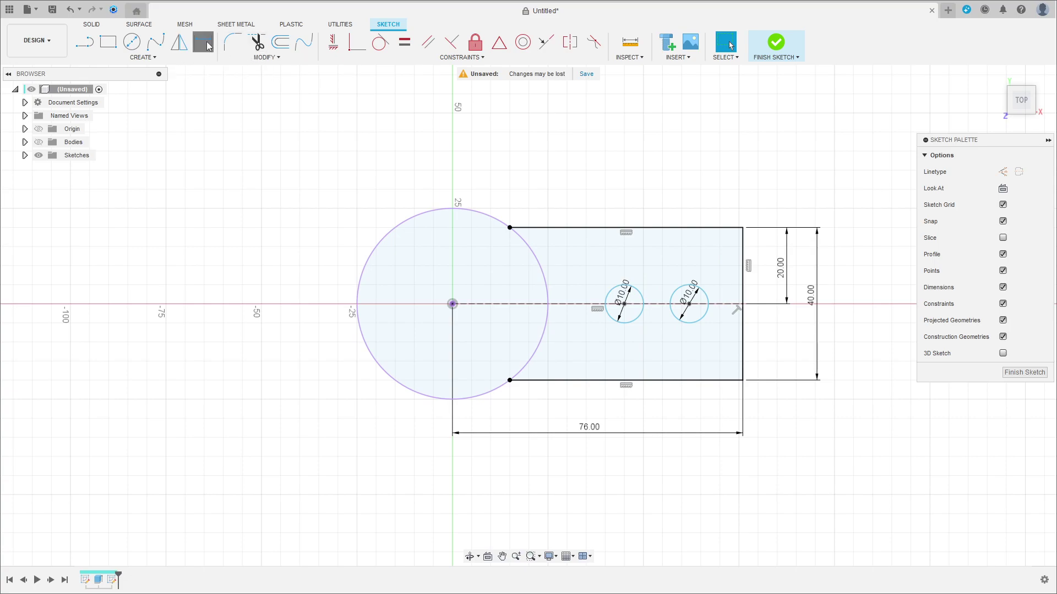
click(741, 279)
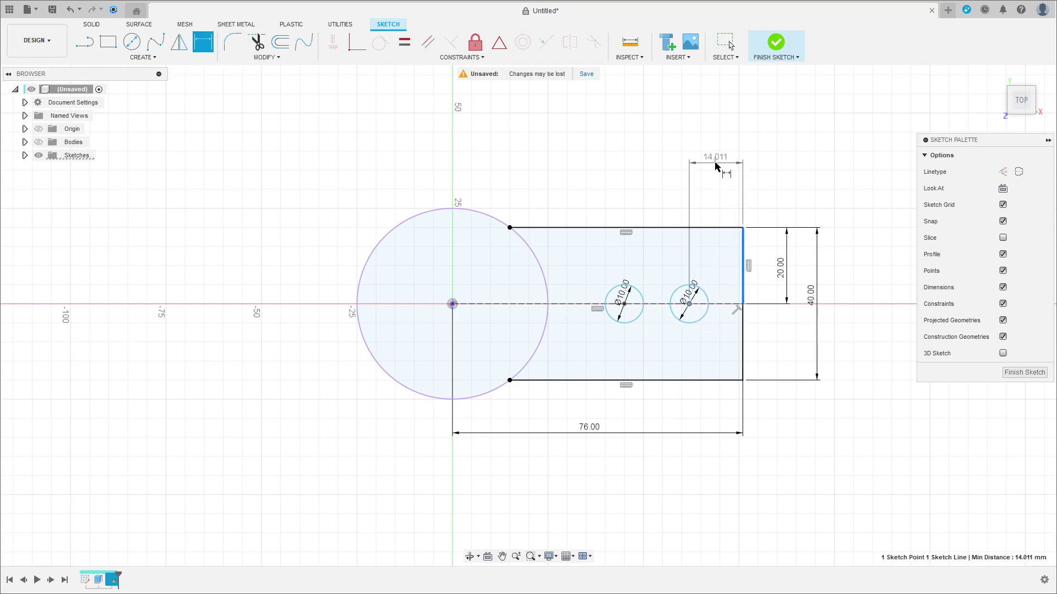
click(715, 165)
text(12)
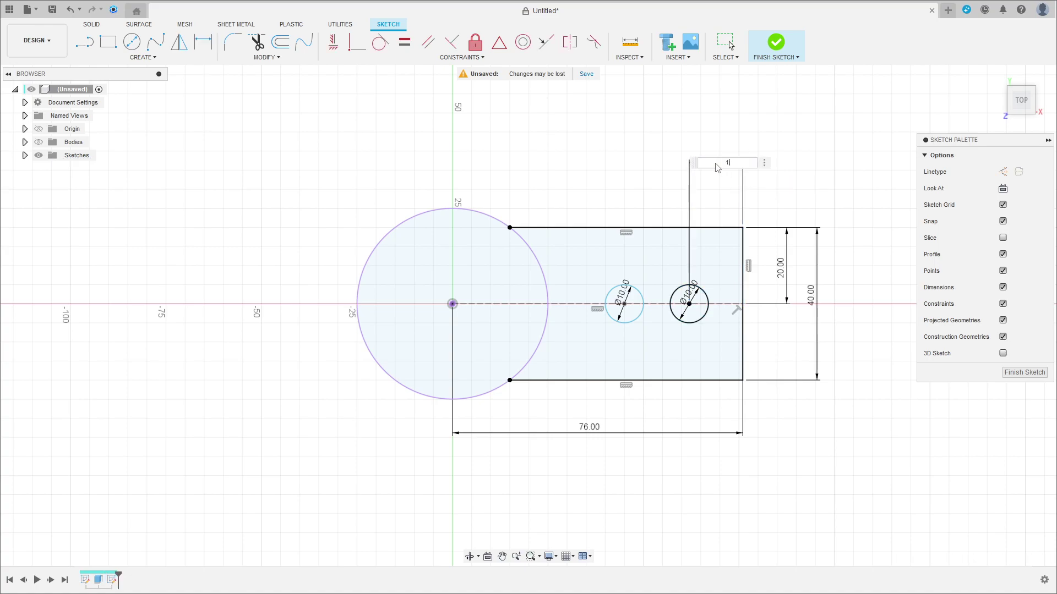
key(Return)
click(624, 304)
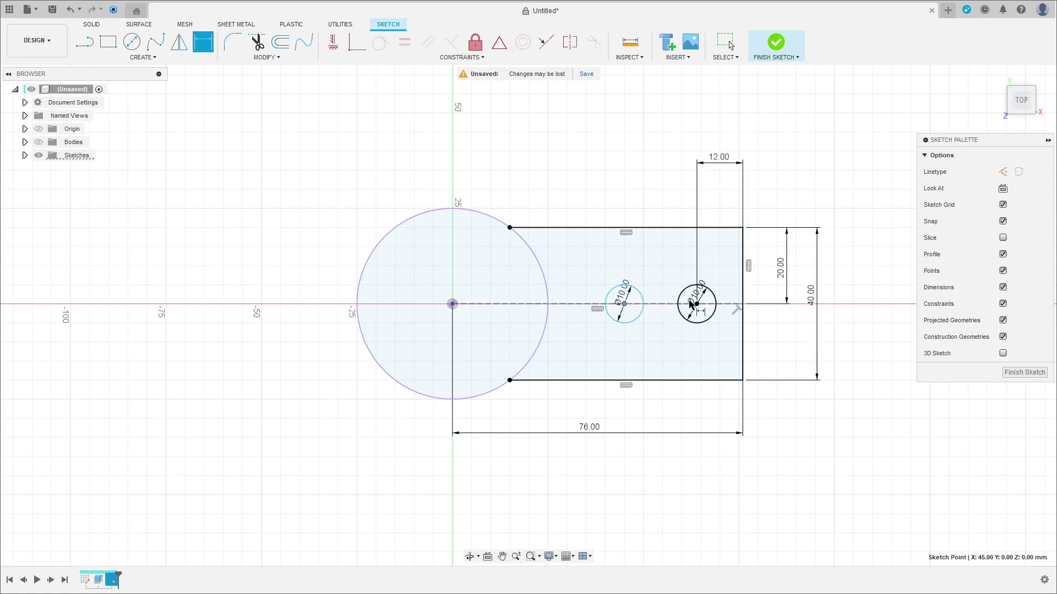
click(696, 304)
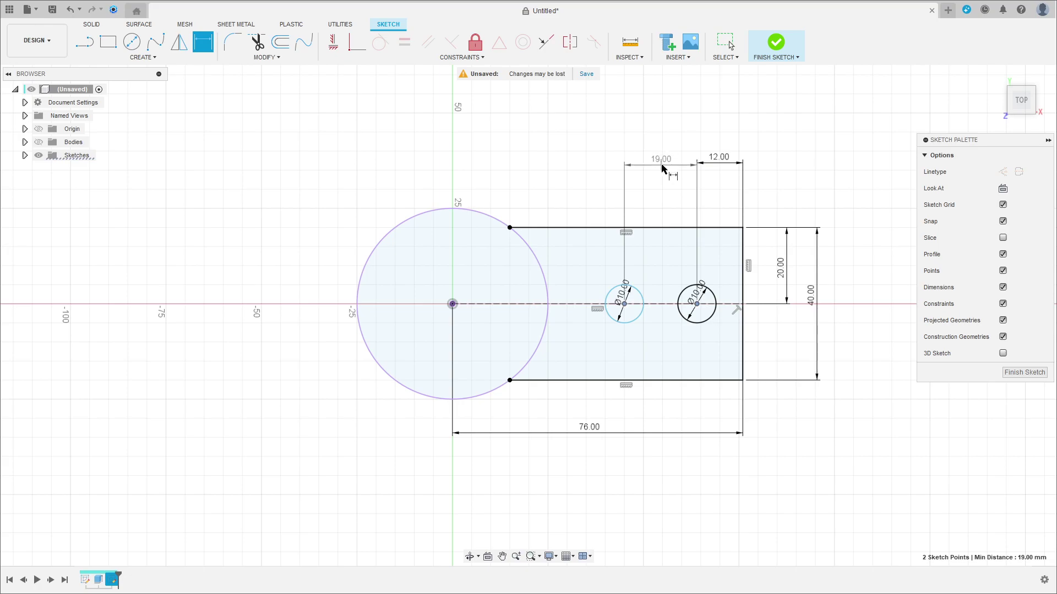
click(663, 170)
text(18)
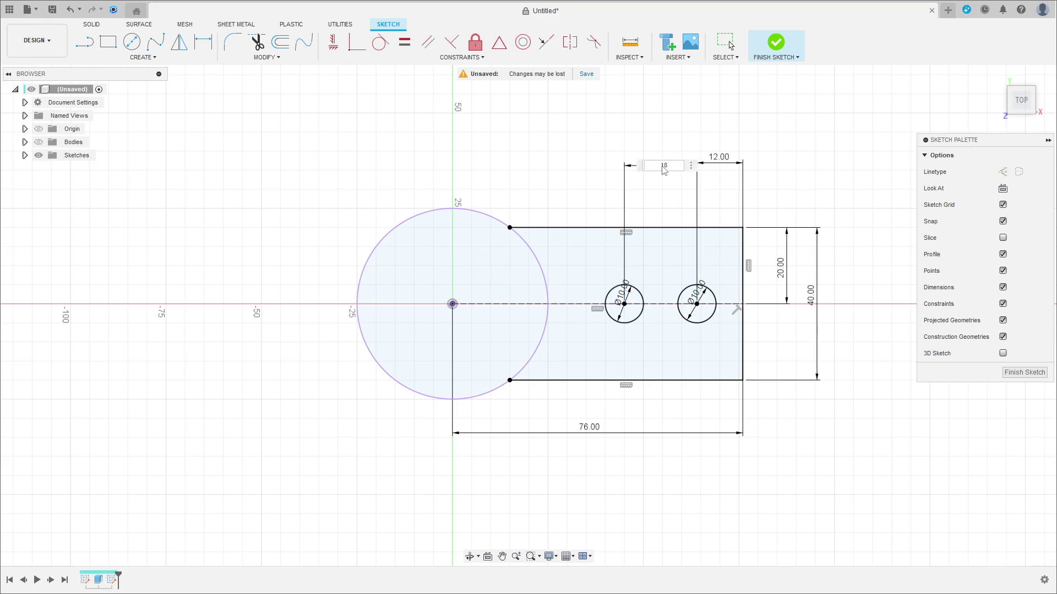
key(Return)
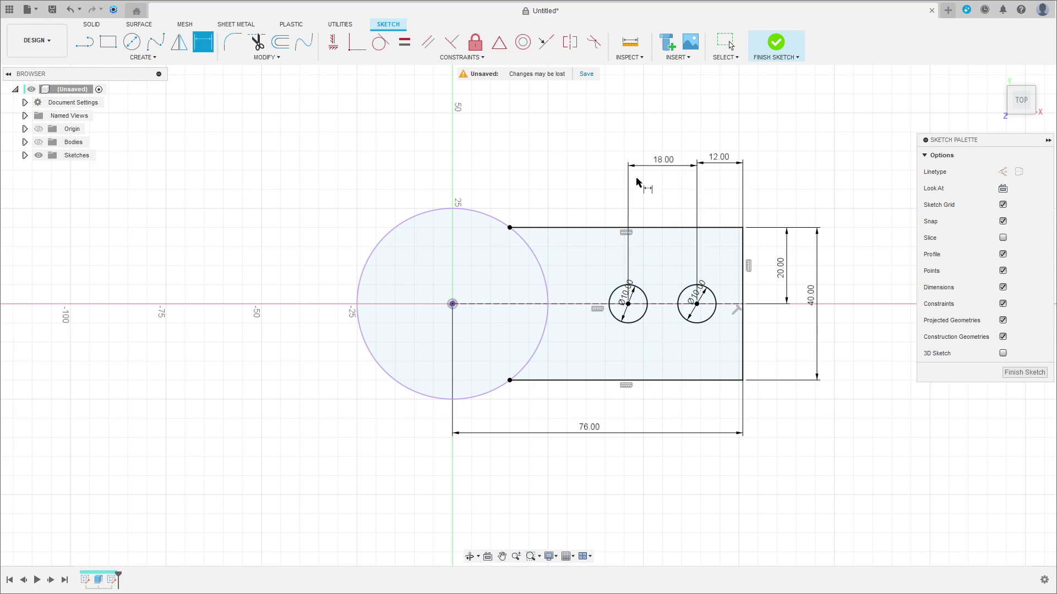
Extrude the arm profile with its two holes 25 mm, joining it to the collar.
click(776, 54)
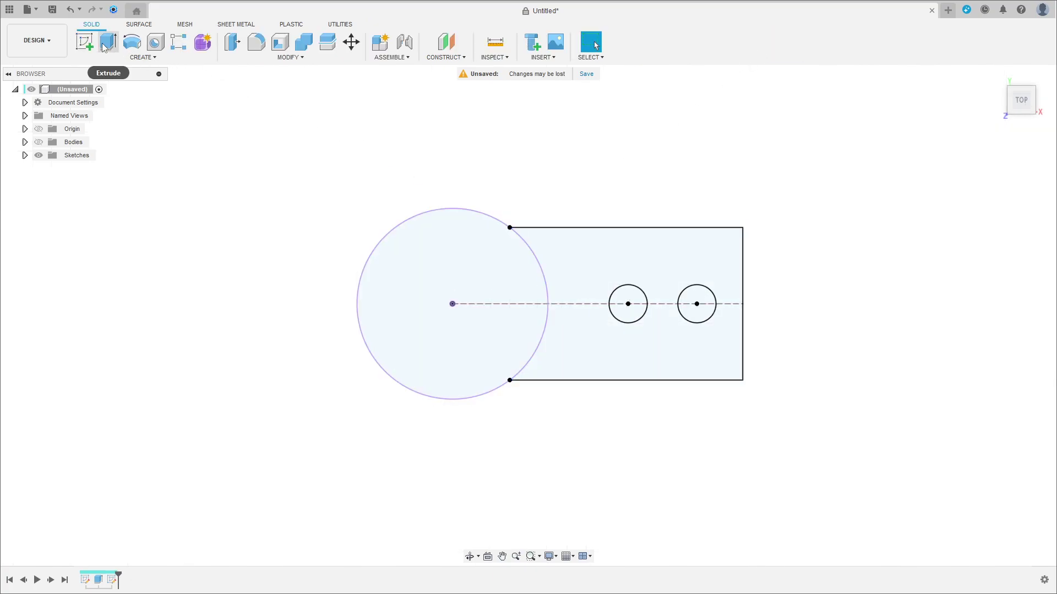
click(108, 45)
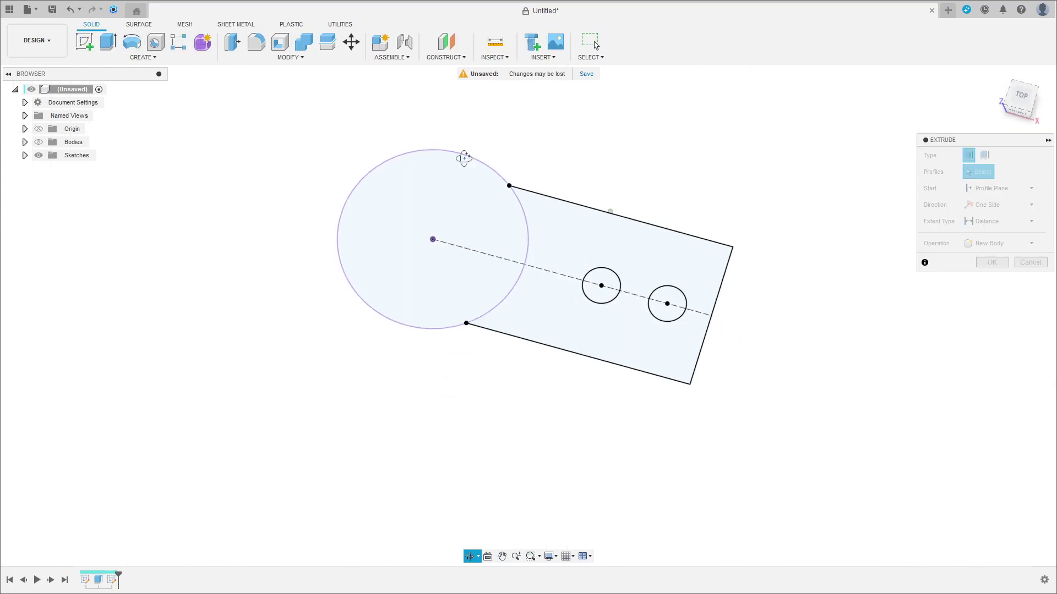
click(559, 216)
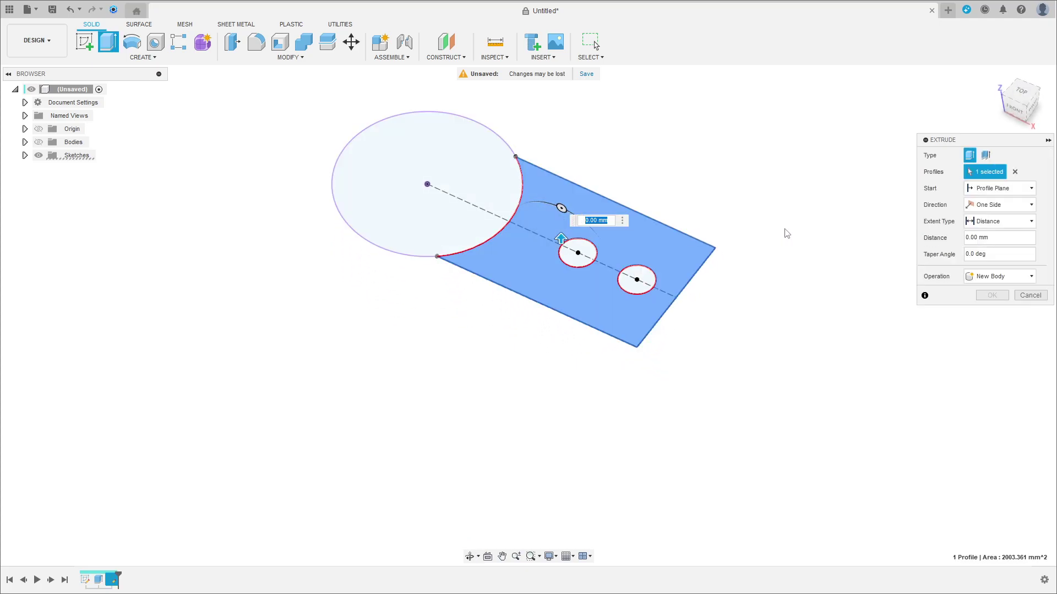
text(25)
key(Return)
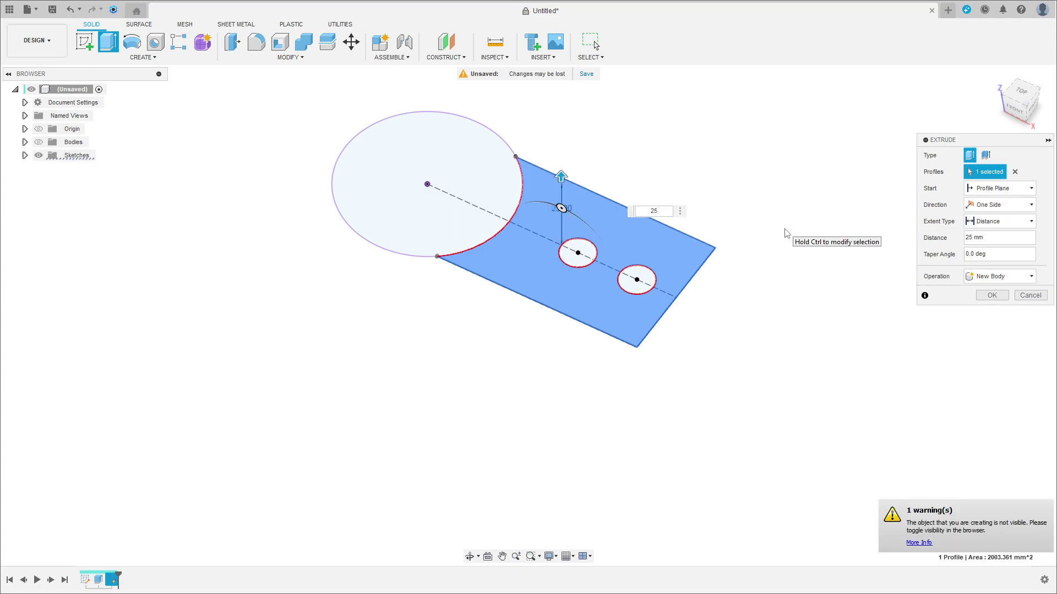
click(39, 145)
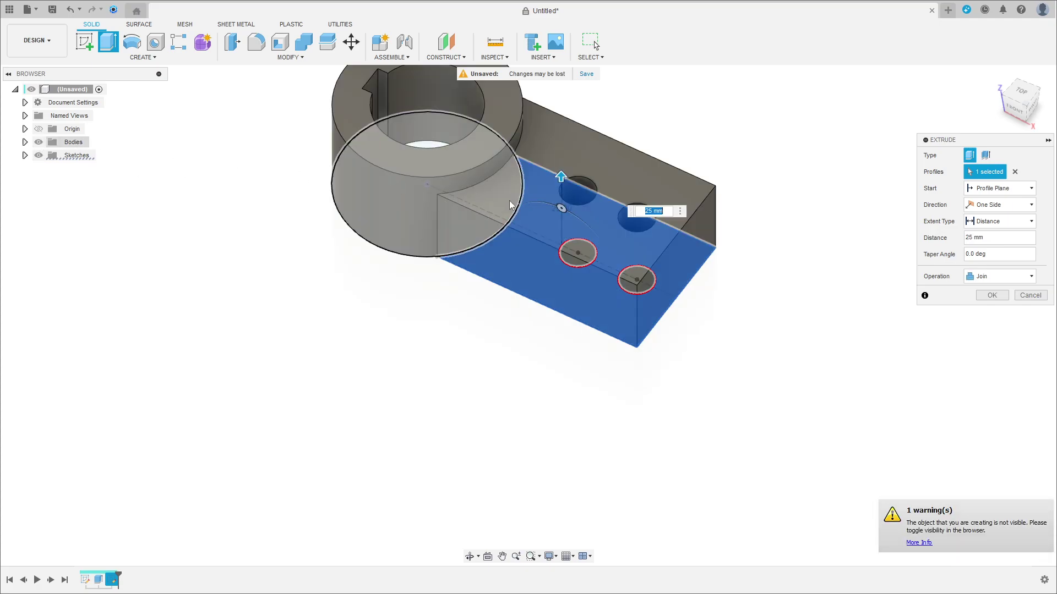
click(990, 295)
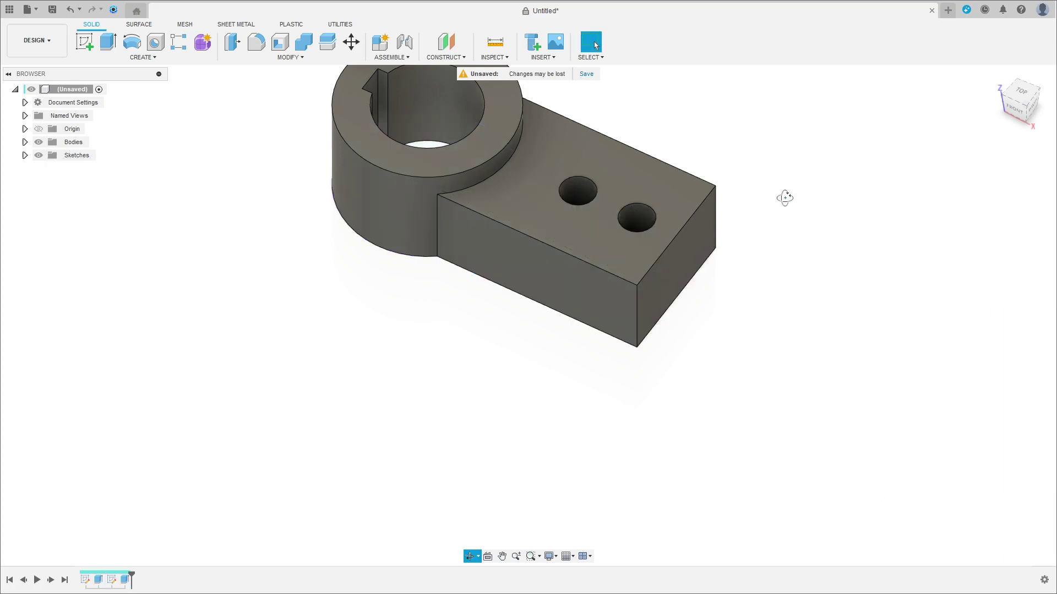
shift+middle_drag(785, 198, 815, 220)
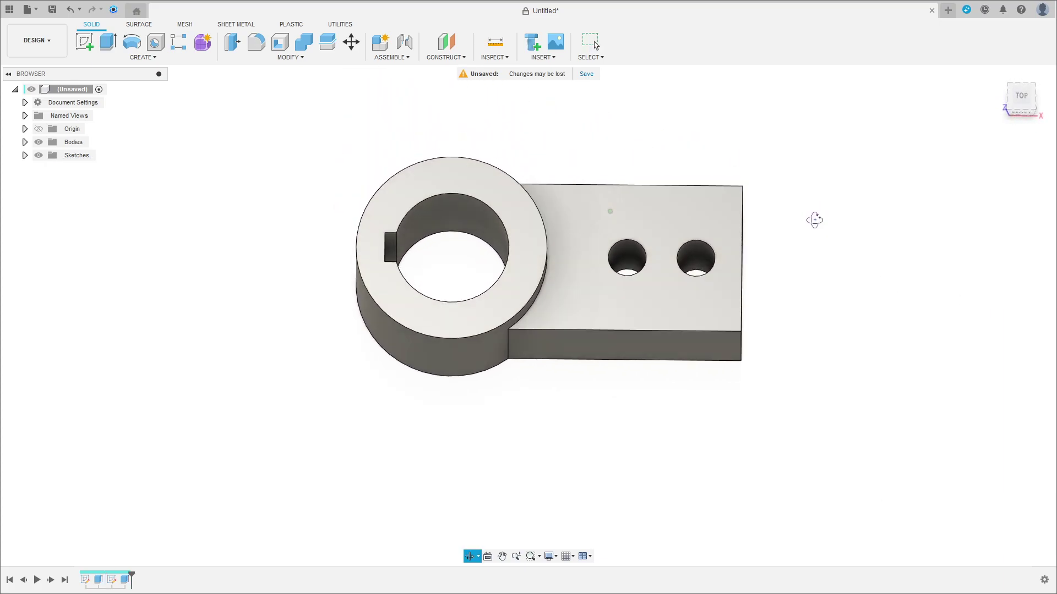
On the top face, offset the arm's top edge, collar arc and bottom edge 6 mm inward.
click(86, 40)
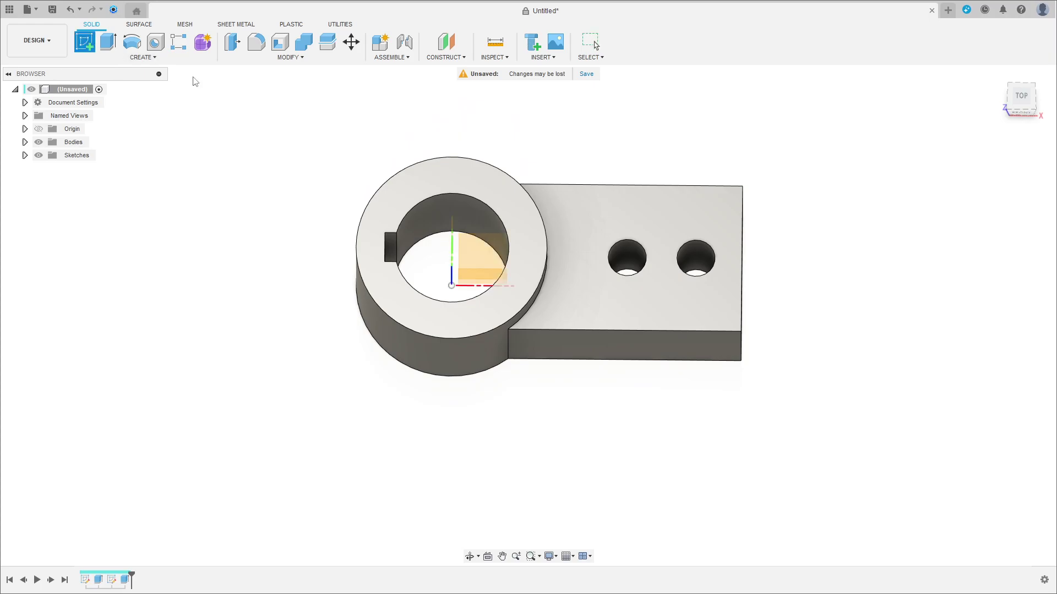
click(647, 216)
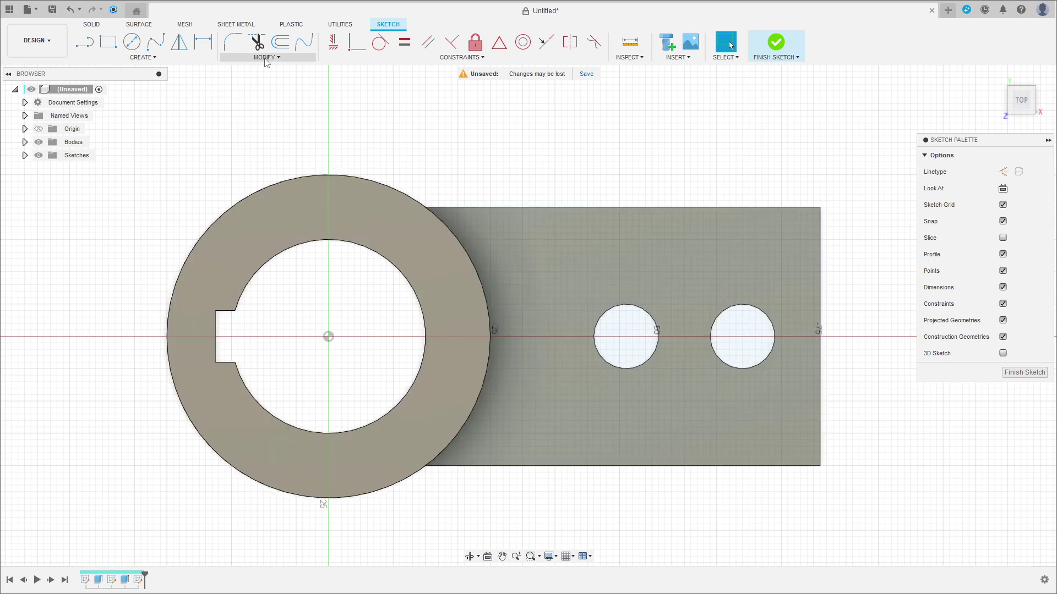
click(281, 42)
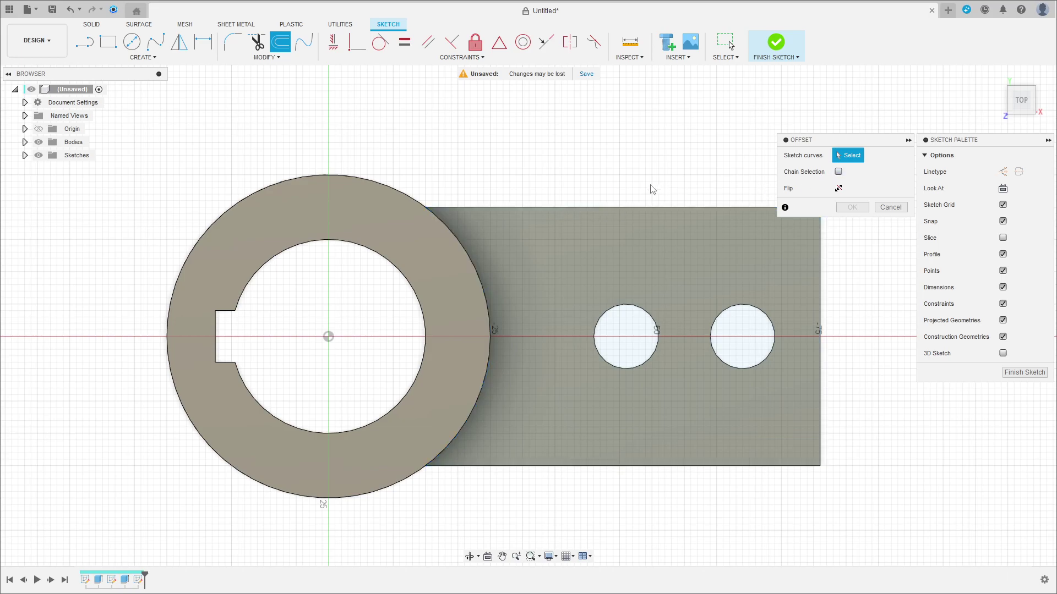
click(616, 207)
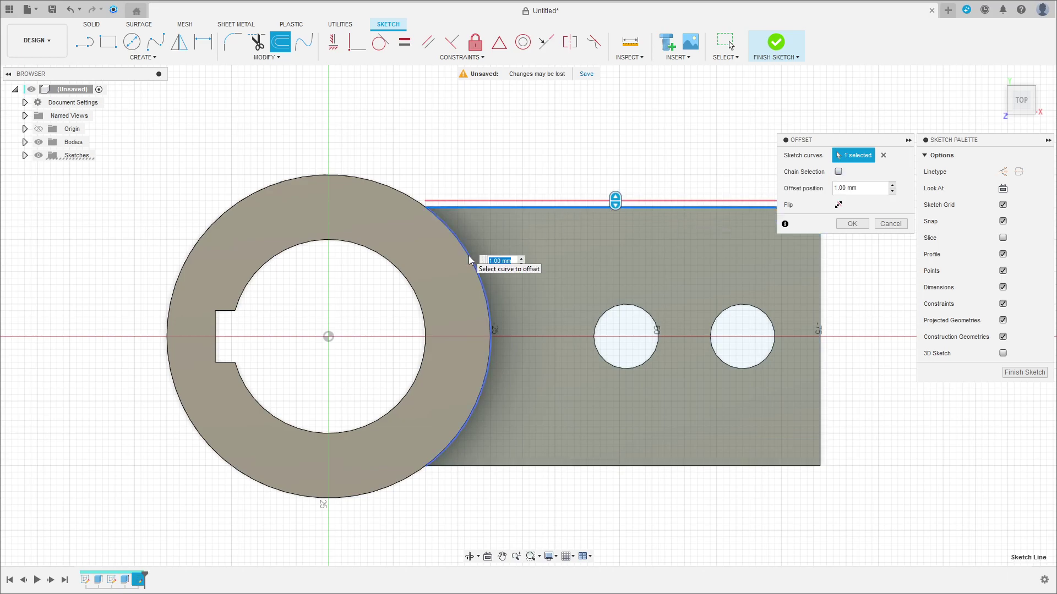
click(468, 257)
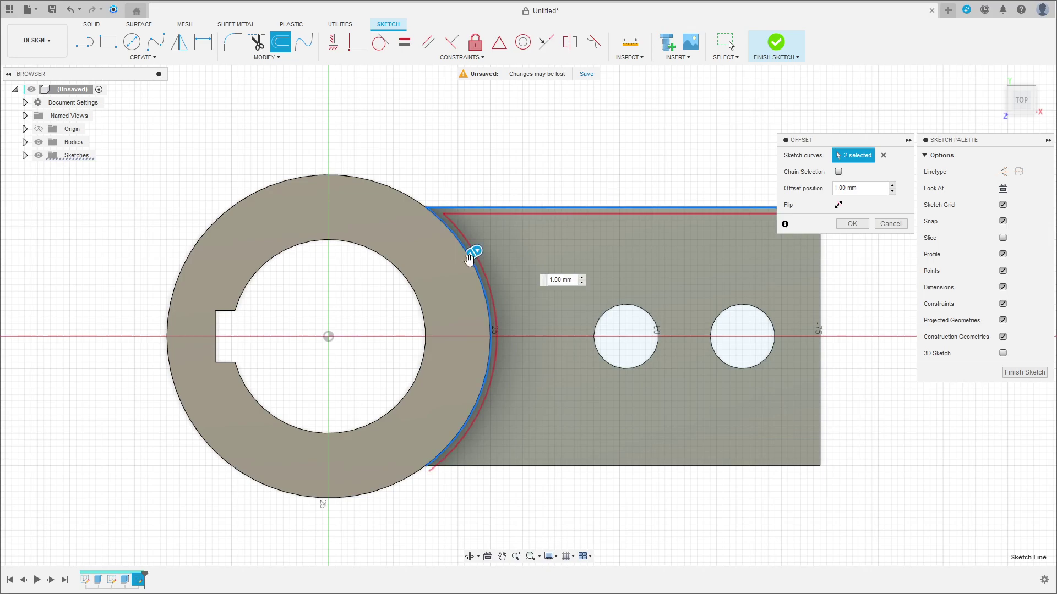
click(565, 468)
drag(562, 467, 568, 420)
text(-6)
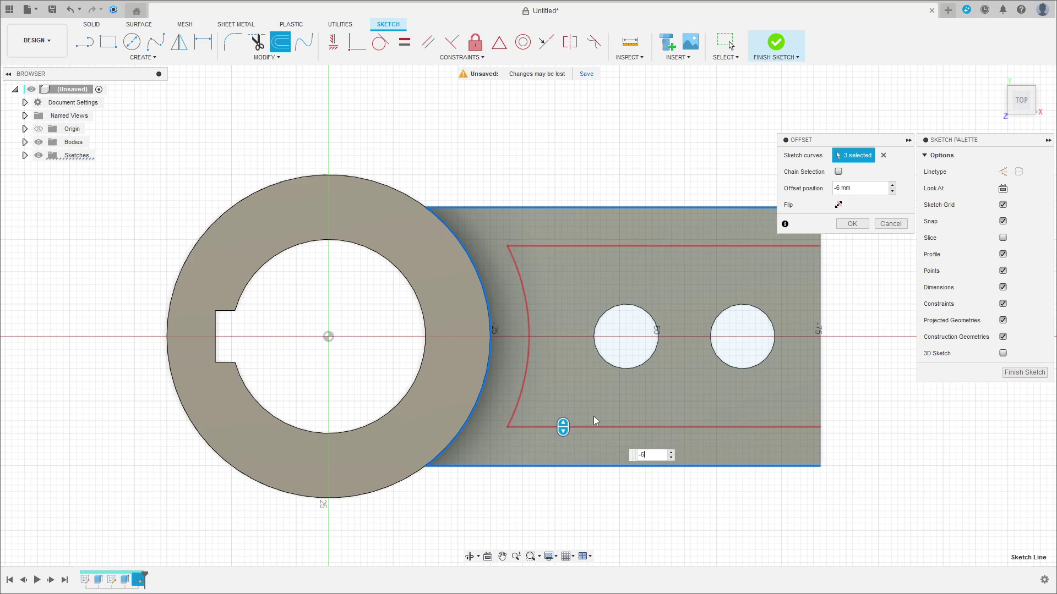
click(857, 224)
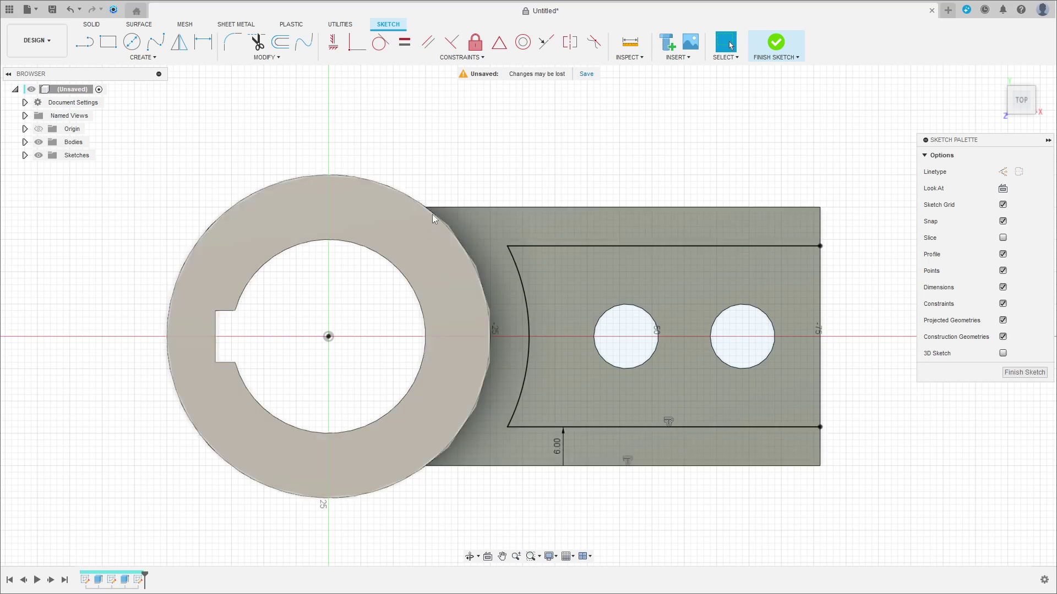
Round the pocket outline's upper and lower inner corners to R6.
click(232, 41)
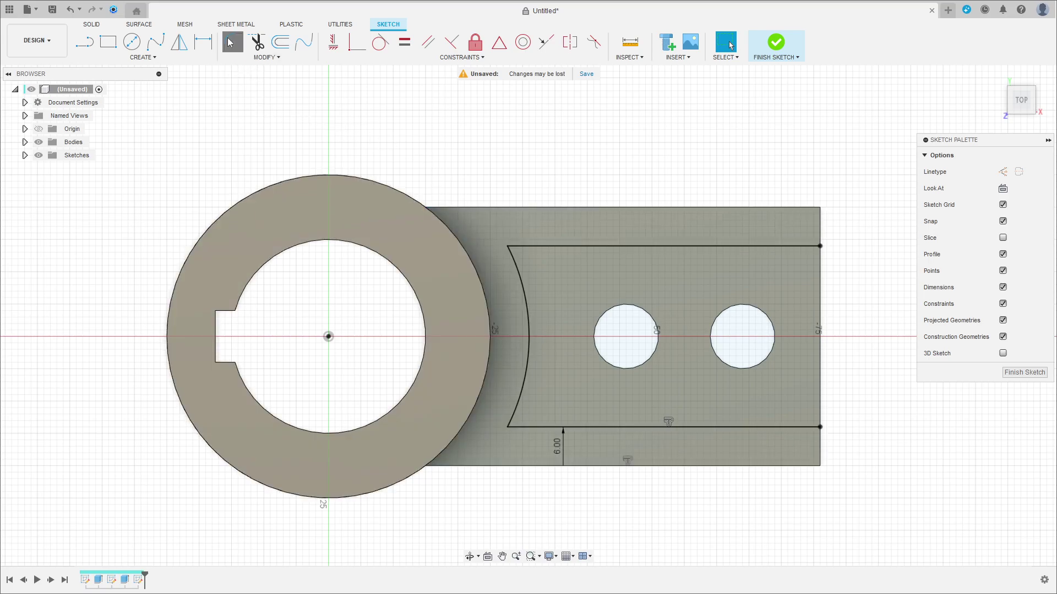
click(509, 247)
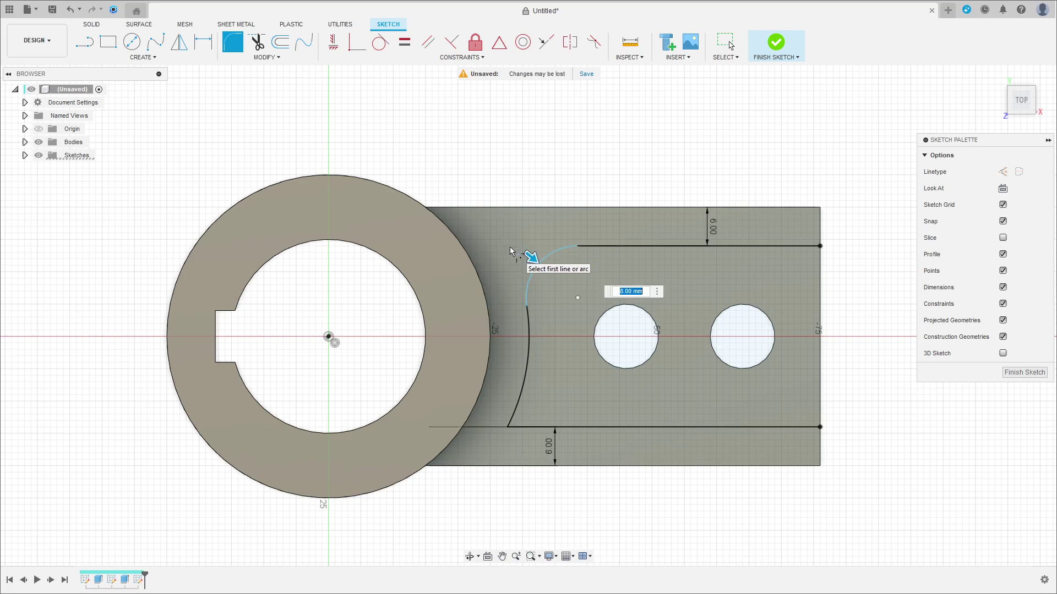
text(6)
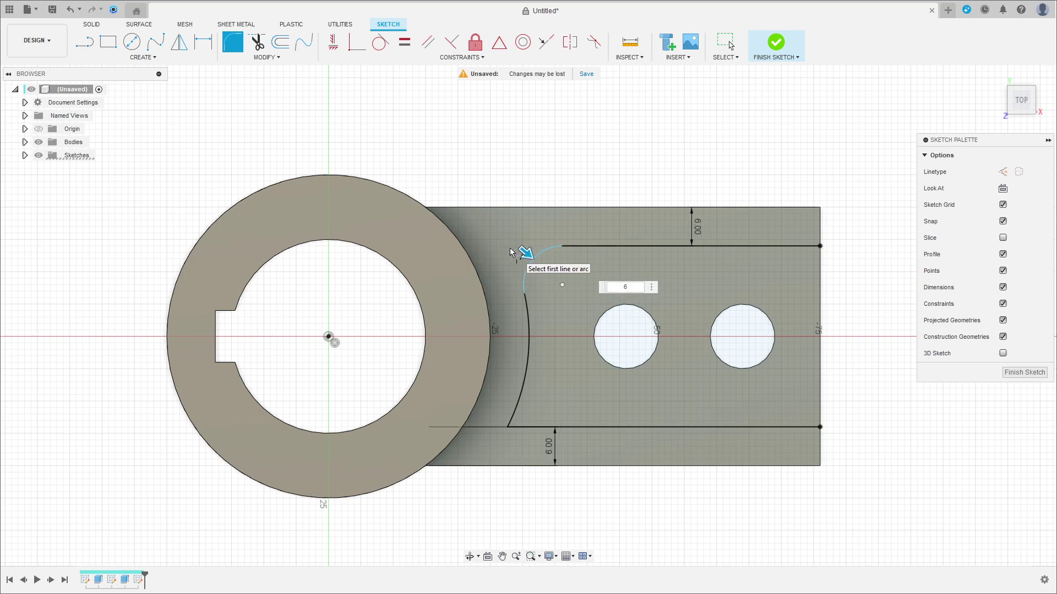
click(507, 425)
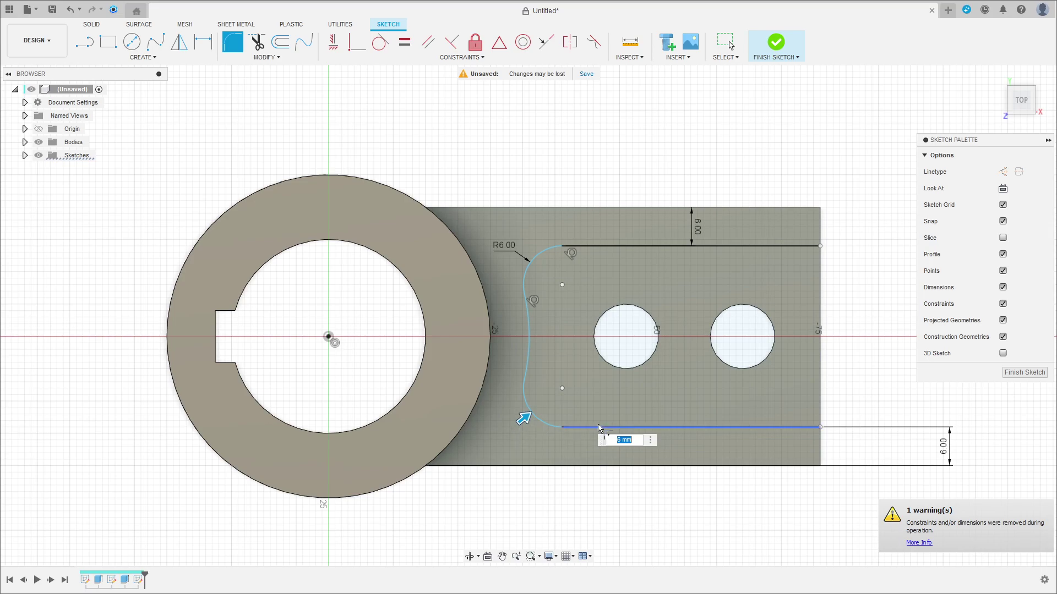
key(Return)
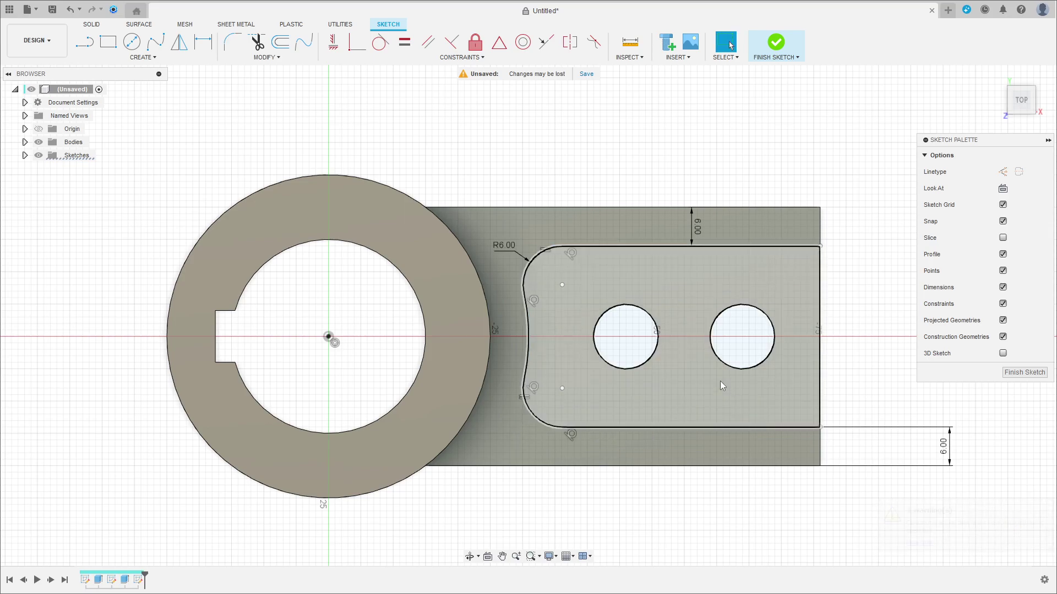
Draw a line along the arm's right end to close the outline and finish the sketch.
shift+middle_drag(684, 127, 662, 120)
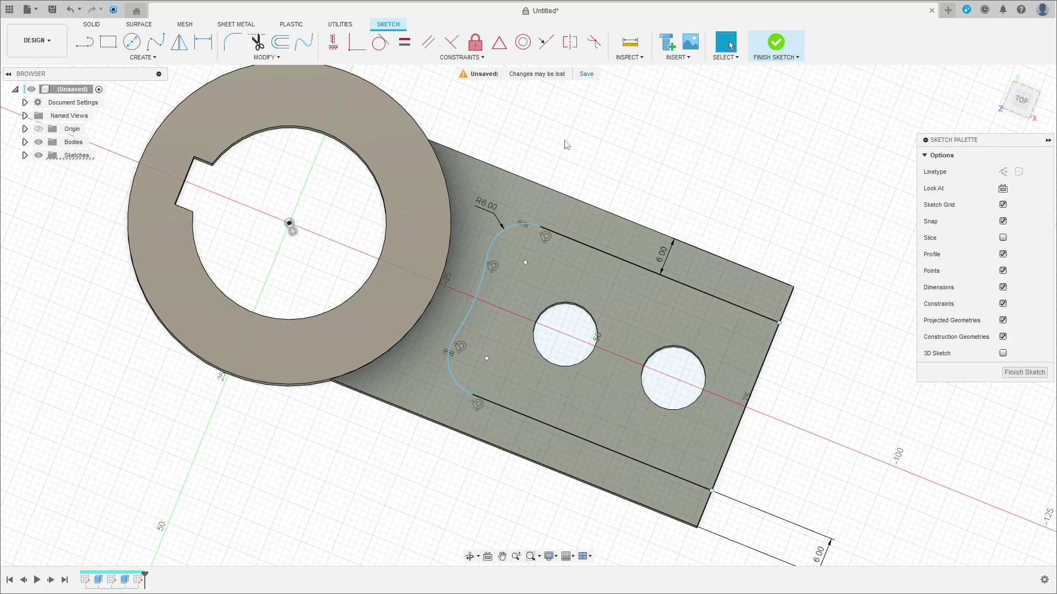
click(84, 41)
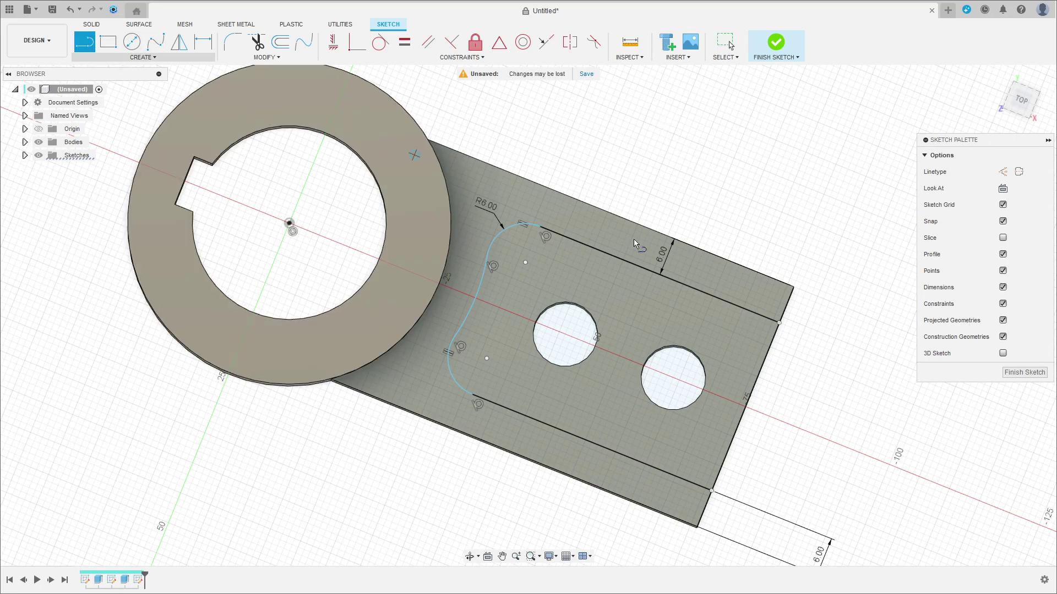
click(779, 323)
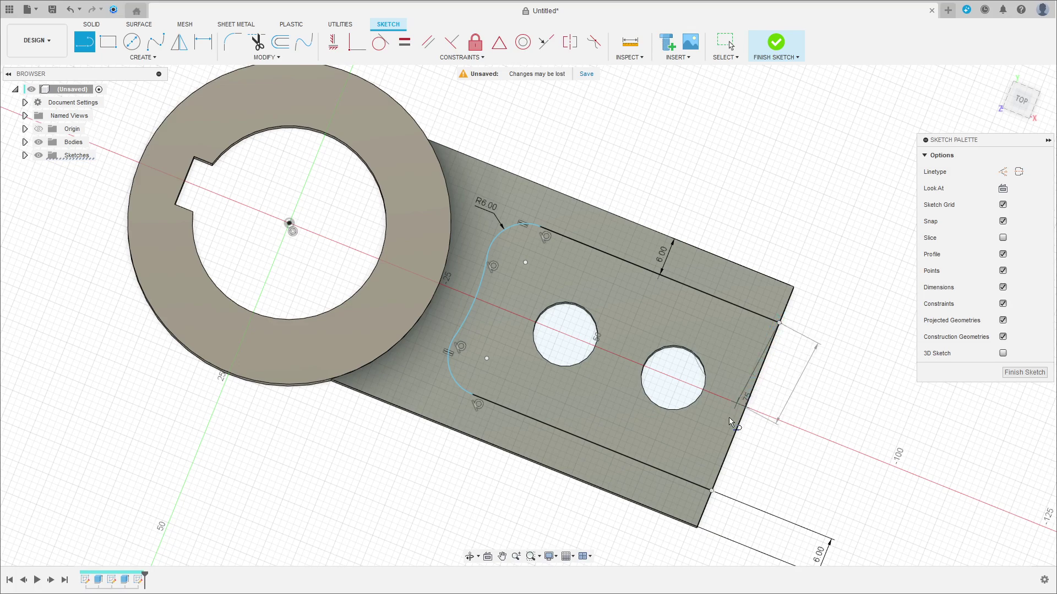
click(712, 491)
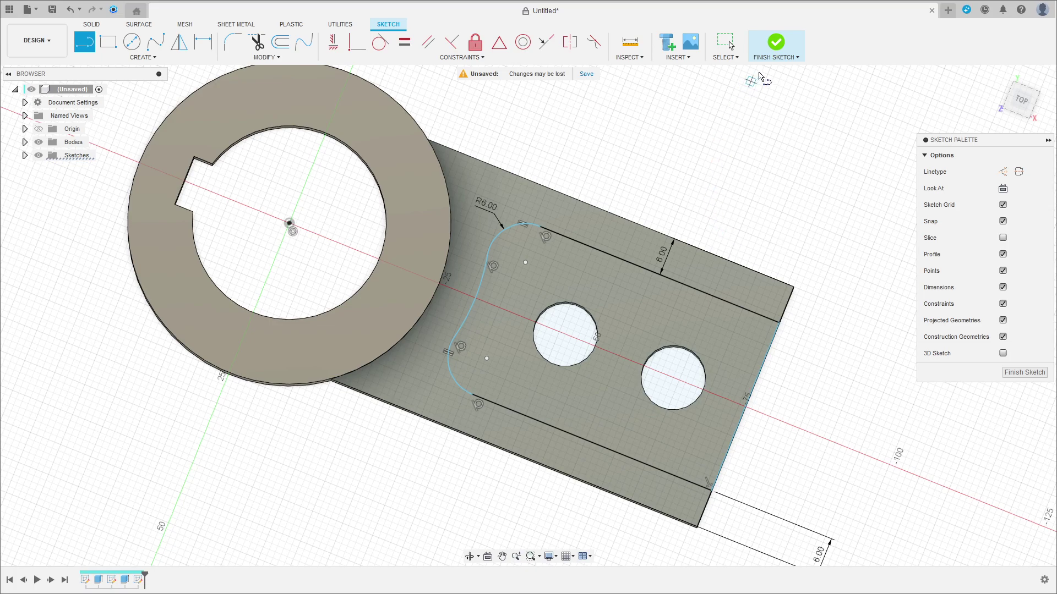
click(776, 44)
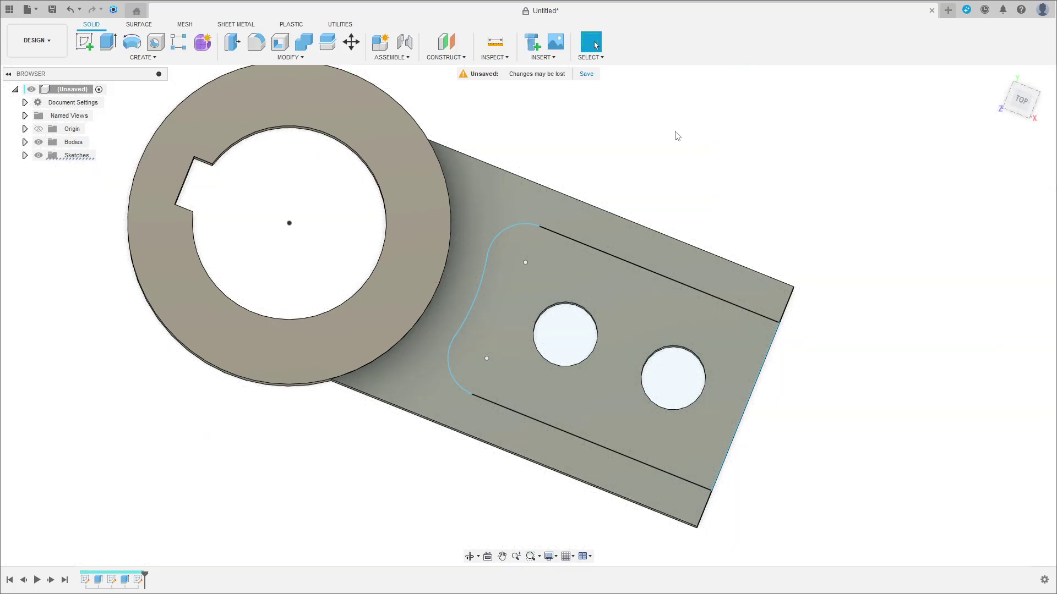
Extrude the rounded pocket profile as a 10 mm deep cut into the arm.
click(110, 44)
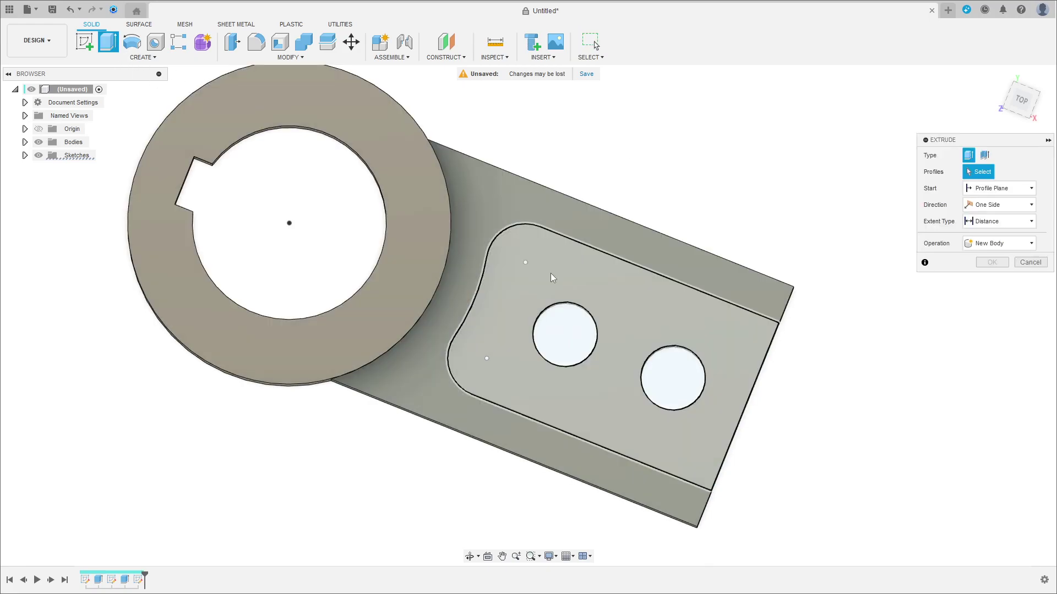
click(553, 272)
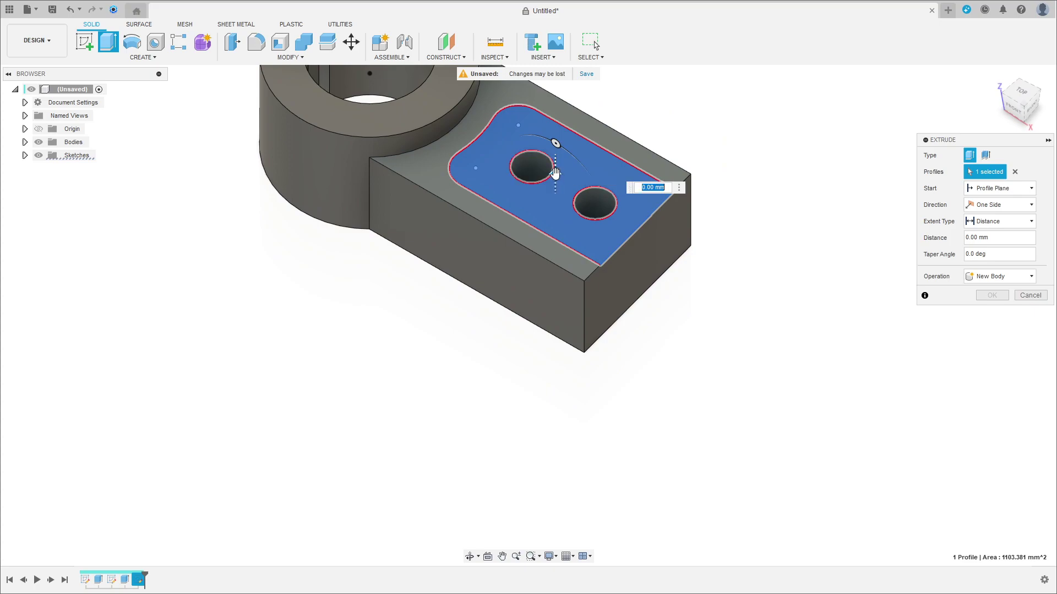
drag(555, 172, 554, 212)
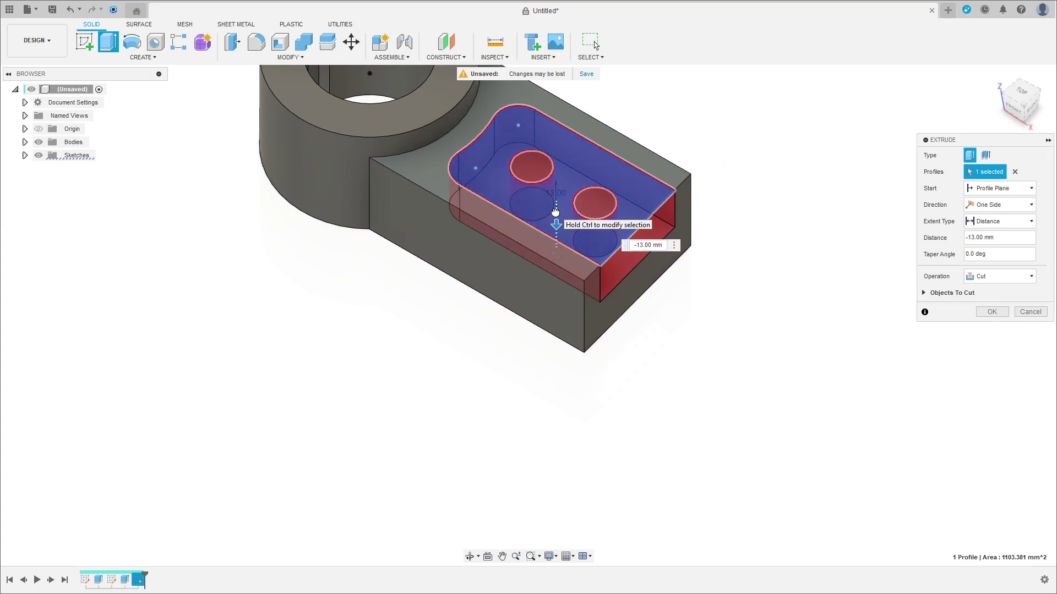
text(0)
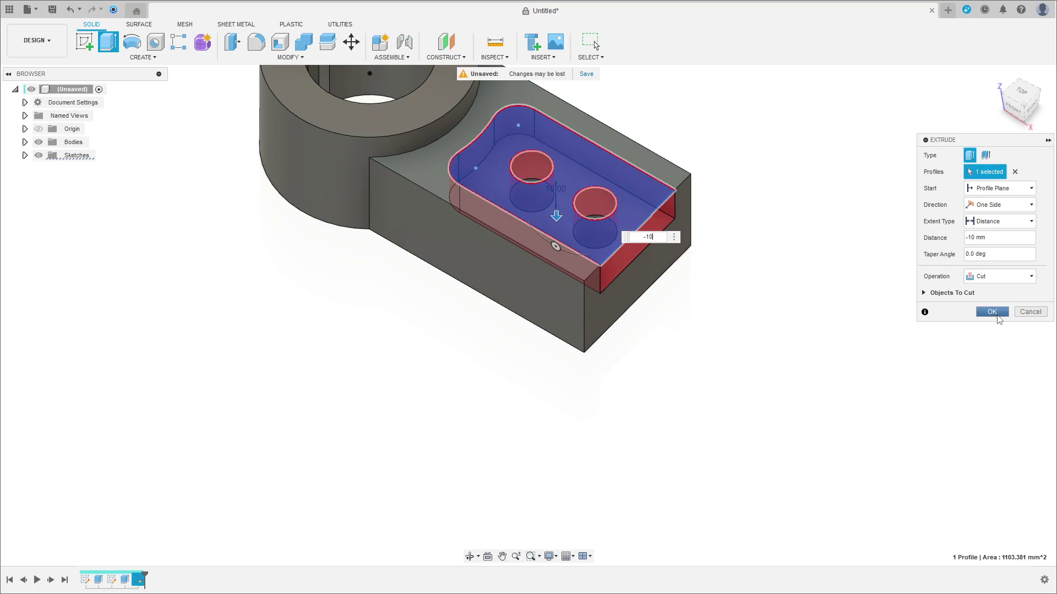
click(992, 312)
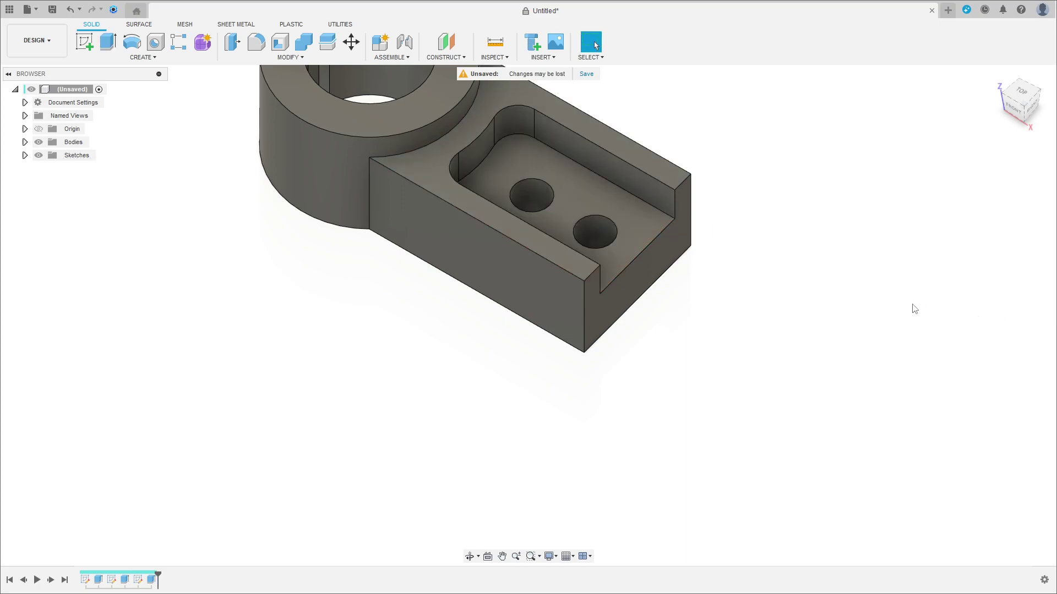
scroll(618, 259, down, 3)
scroll(679, 293, down, 2)
shift+middle_drag(679, 292, 683, 278)
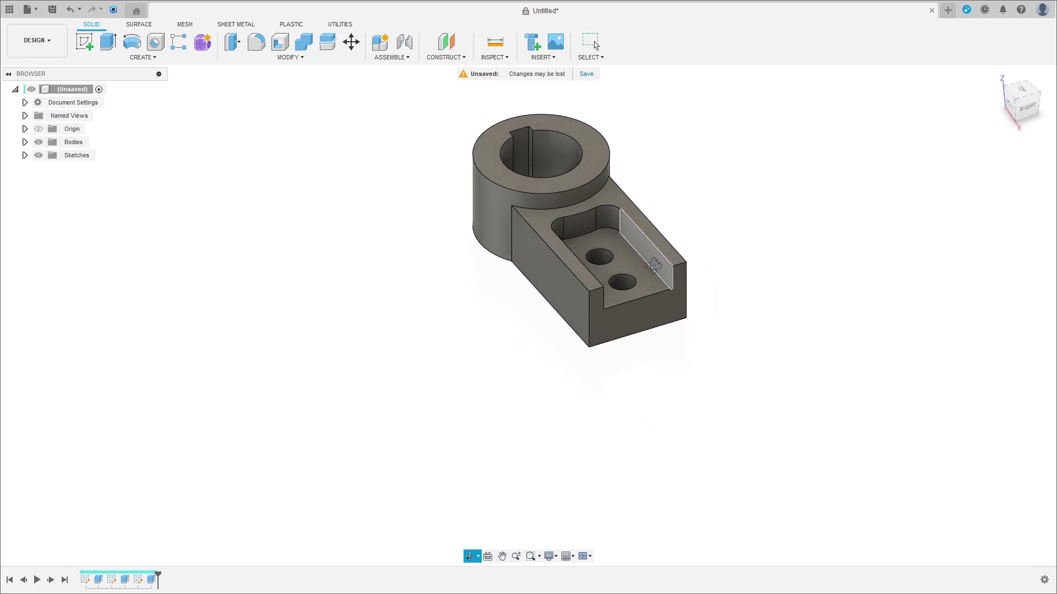
key(Escape)
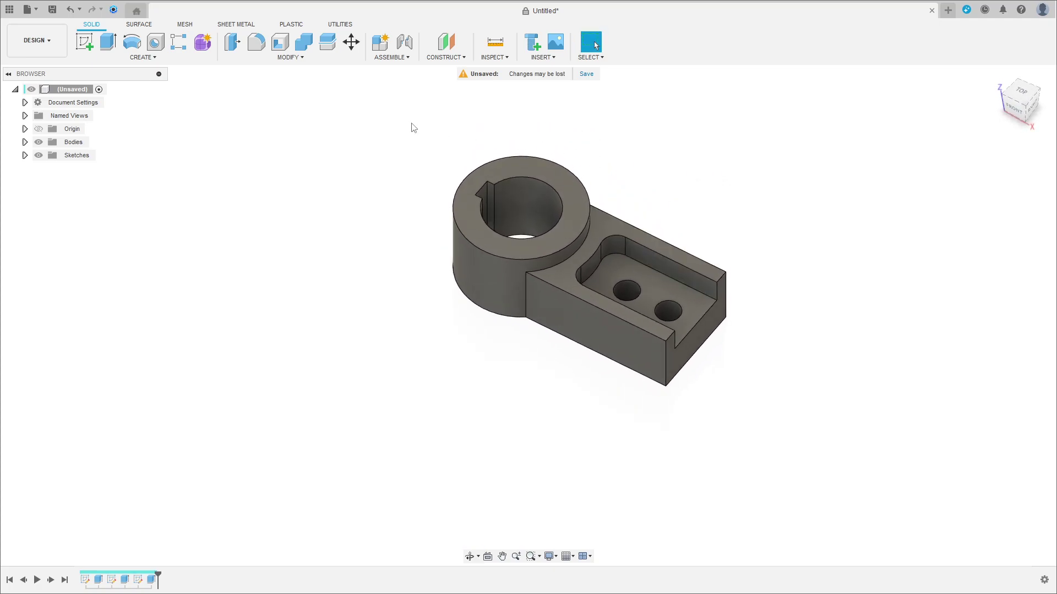
Select the collar's two circular edges and the arm's near-side edges for filleting.
click(262, 48)
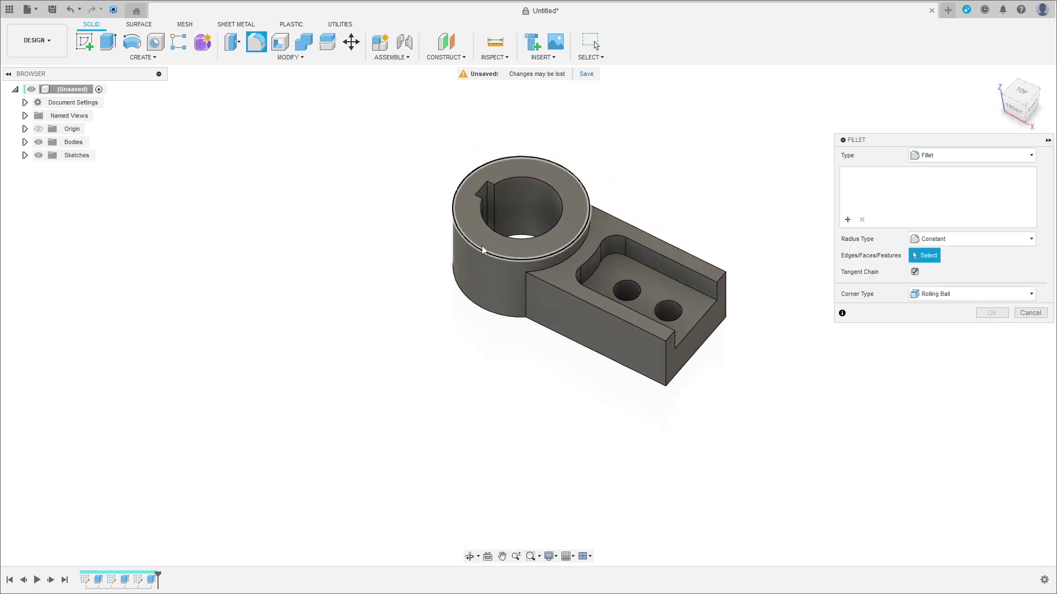
click(481, 250)
click(493, 317)
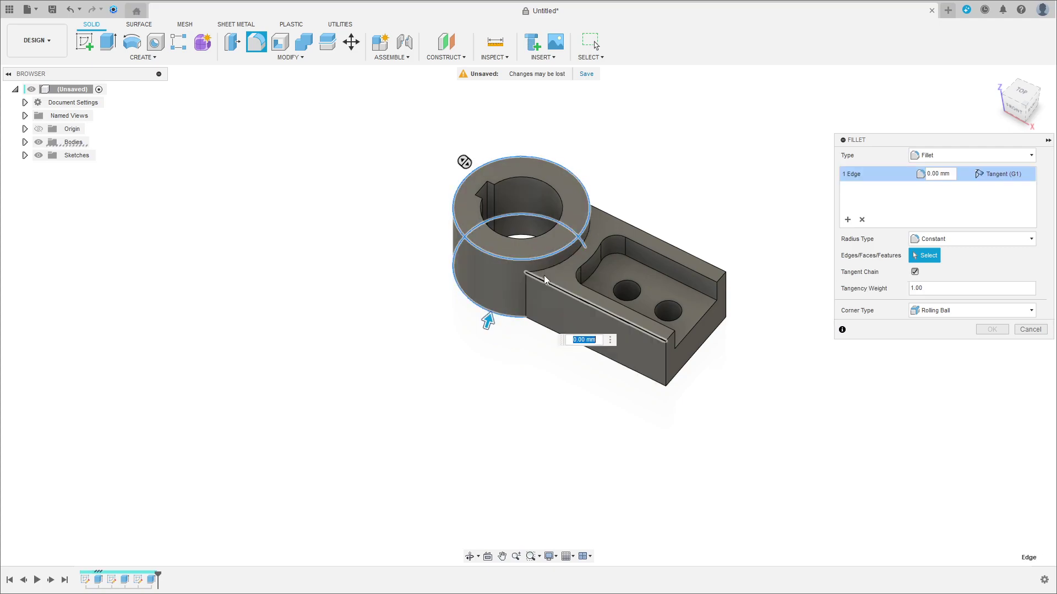
click(544, 282)
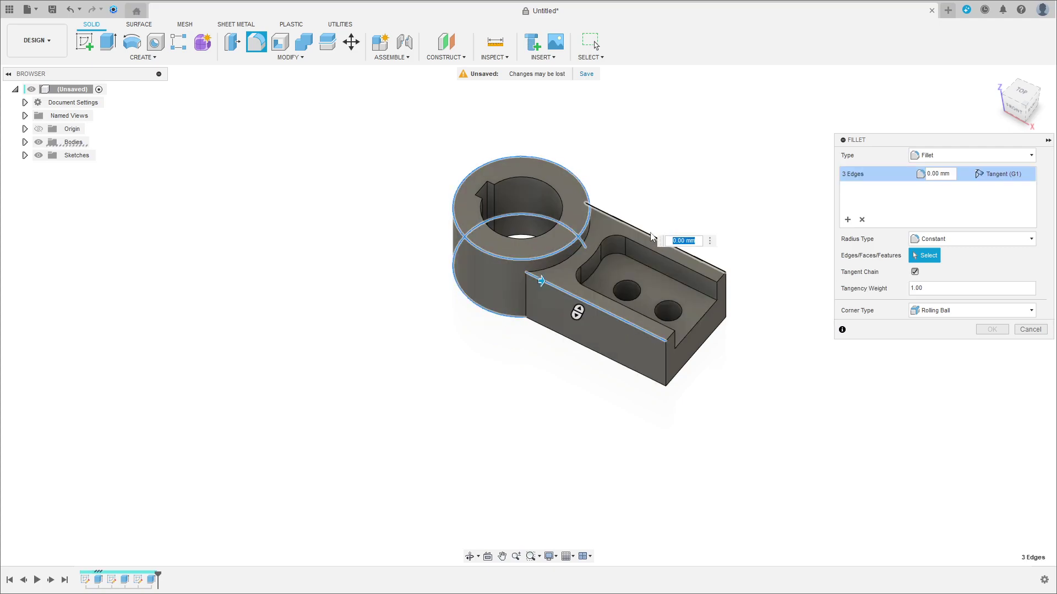
click(577, 261)
click(528, 281)
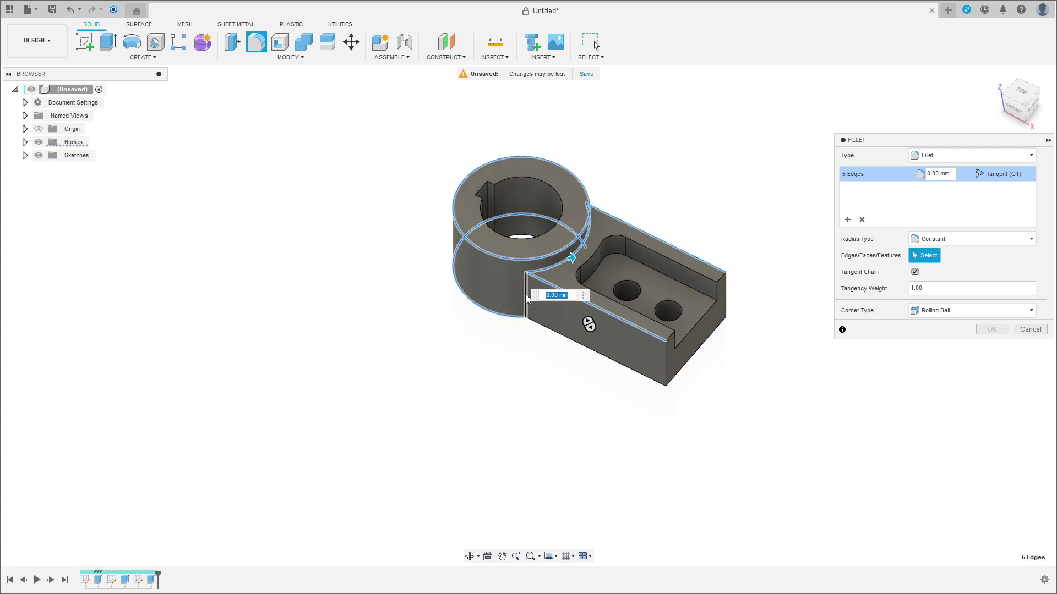
click(548, 331)
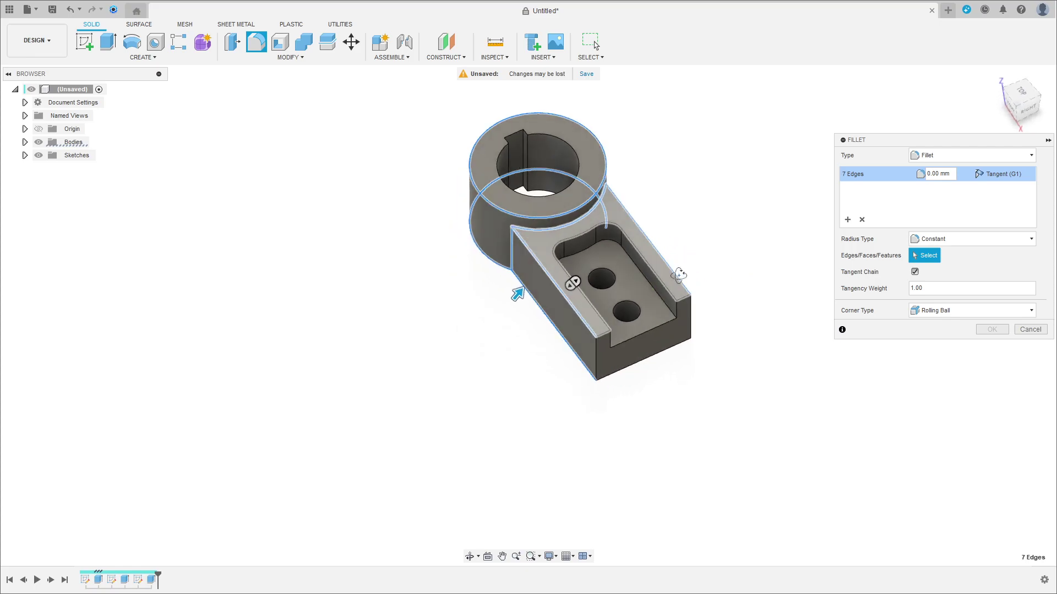
Add the arm's two far-side edges and fillet all nine edges at 1.2 mm.
shift+middle_drag(573, 308, 675, 260)
click(674, 254)
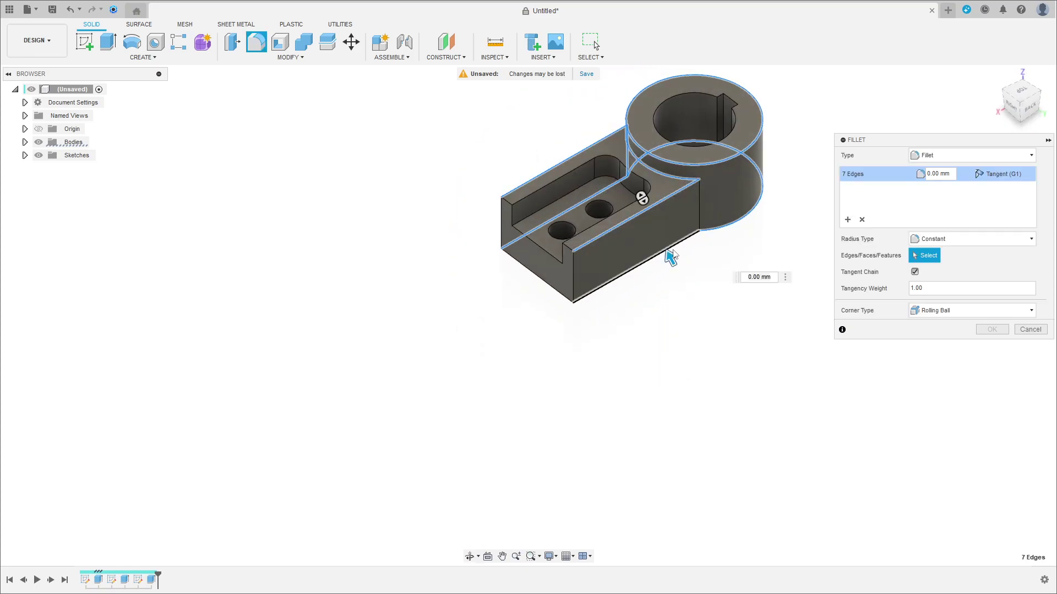
click(698, 204)
shift+middle_drag(698, 205, 719, 255)
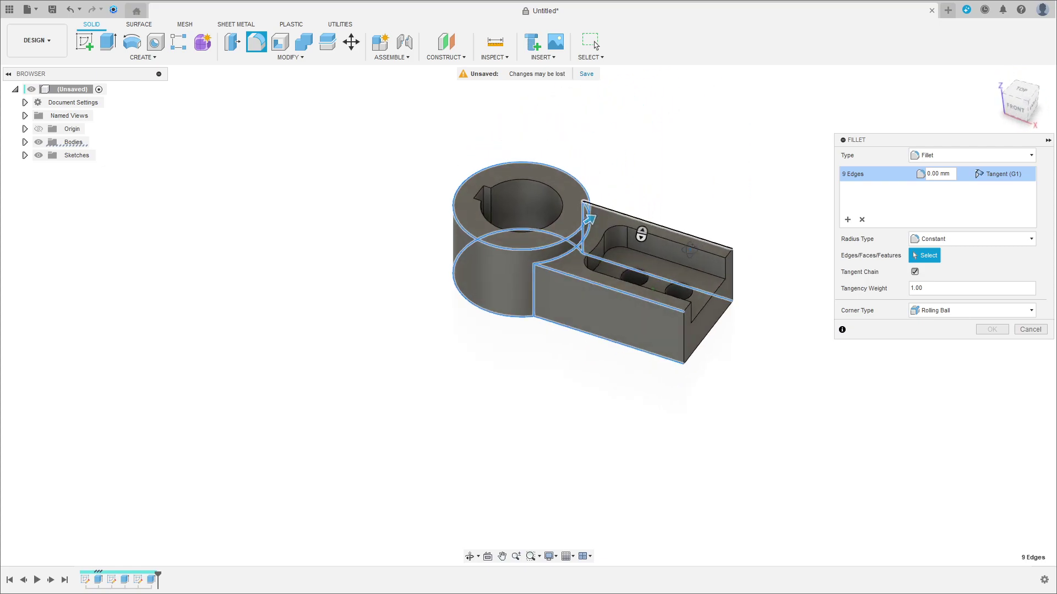
text(1)
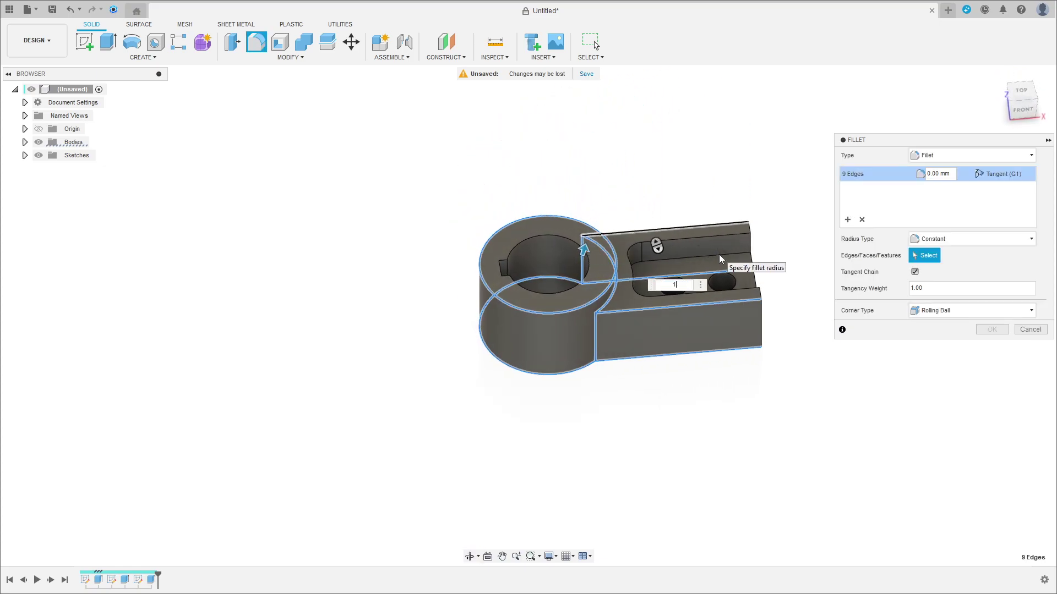
text(,2)
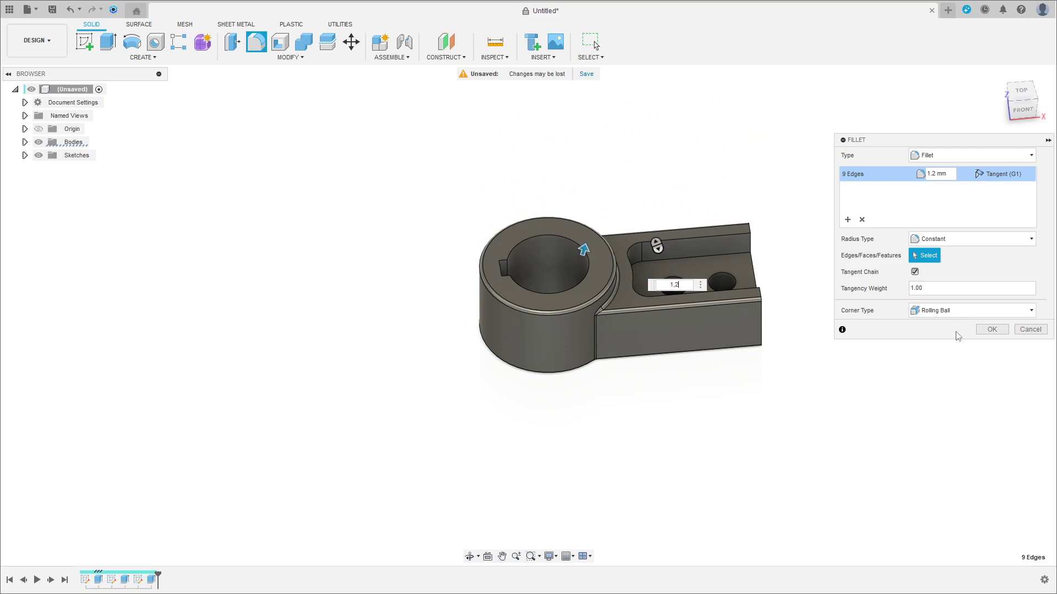
click(989, 331)
shift+middle_drag(837, 323, 738, 263)
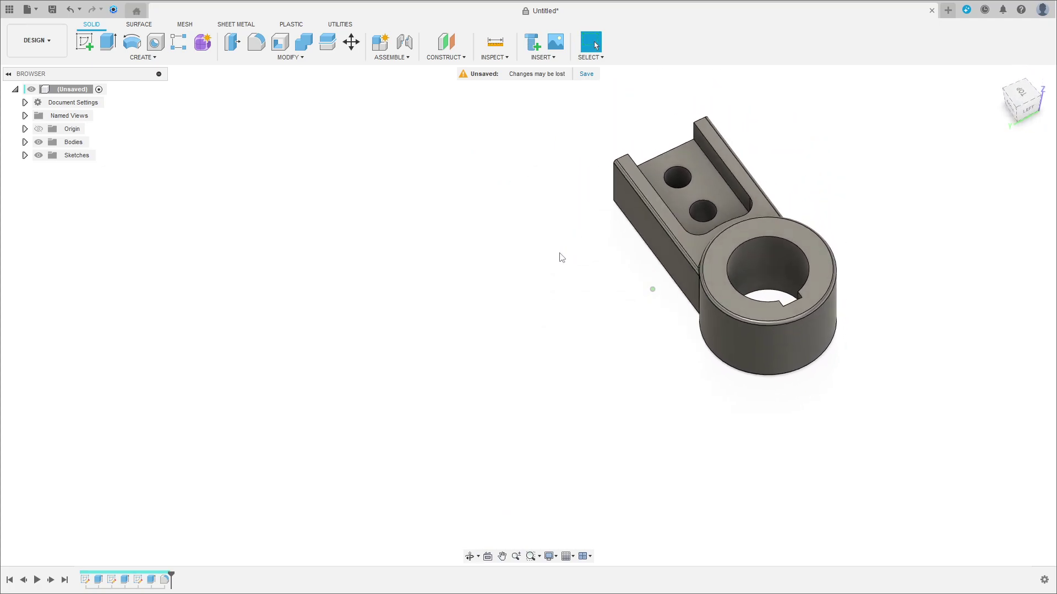
right_click(750, 235)
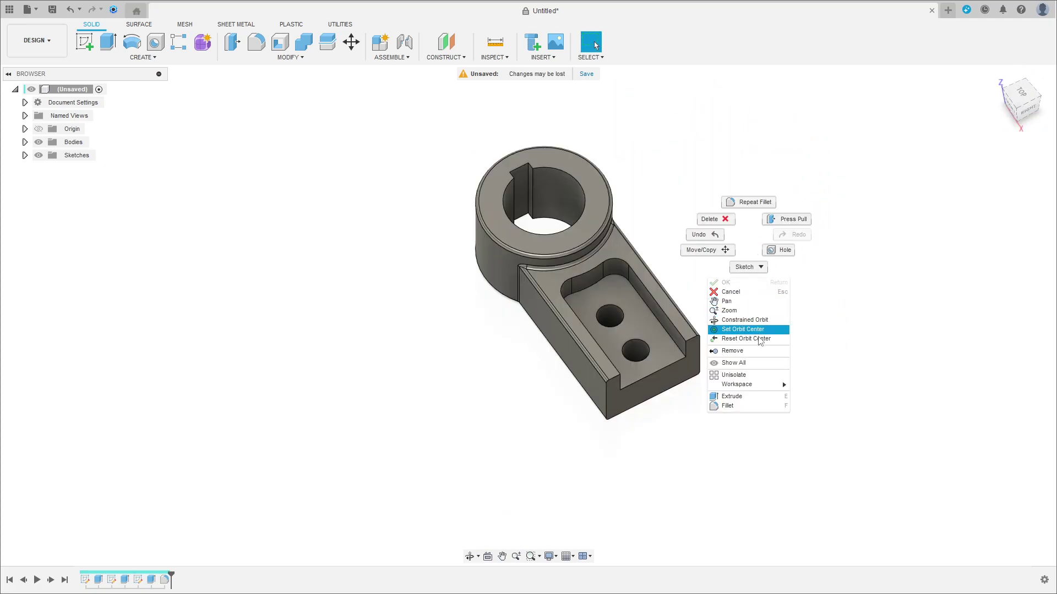
click(760, 344)
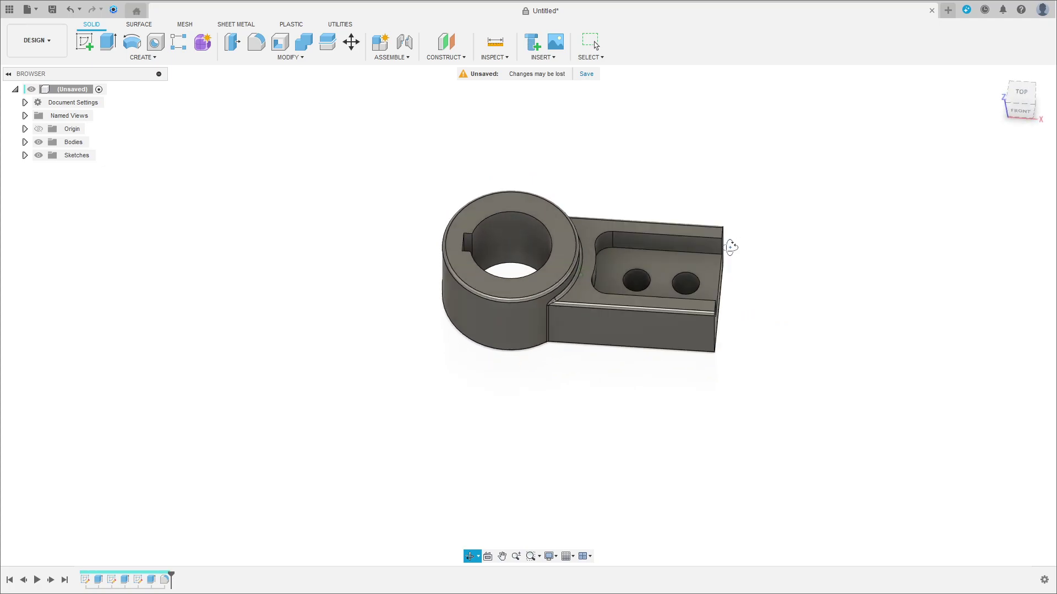